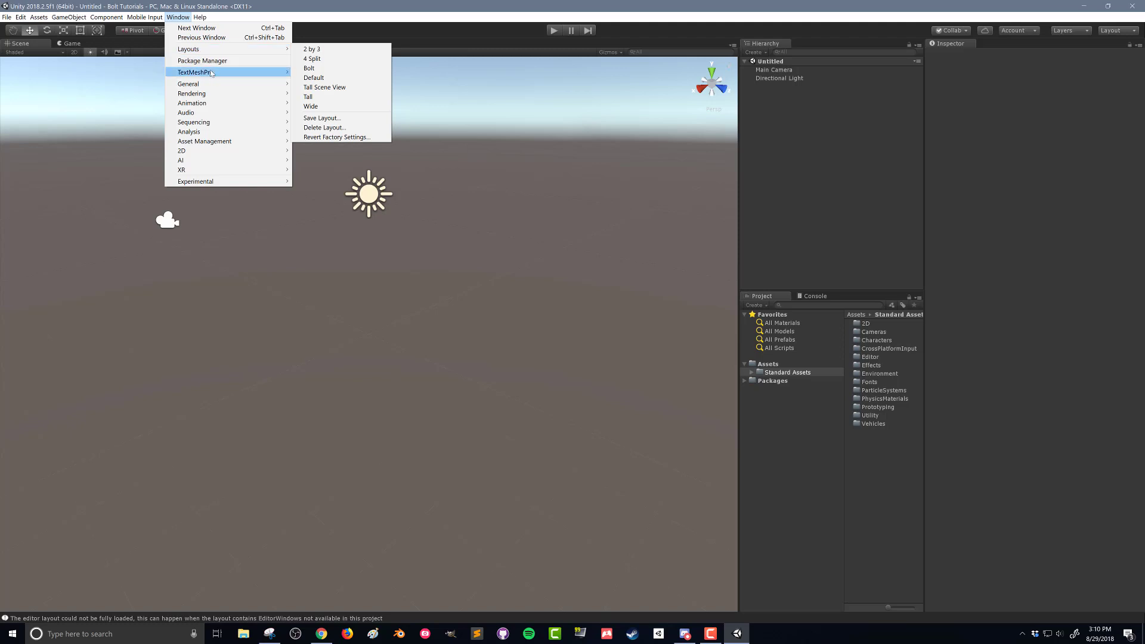
# Open the Asset Store inside the editor and search it for 'bolt'
pyautogui.moveTo(238, 84)
pyautogui.click(336, 155)
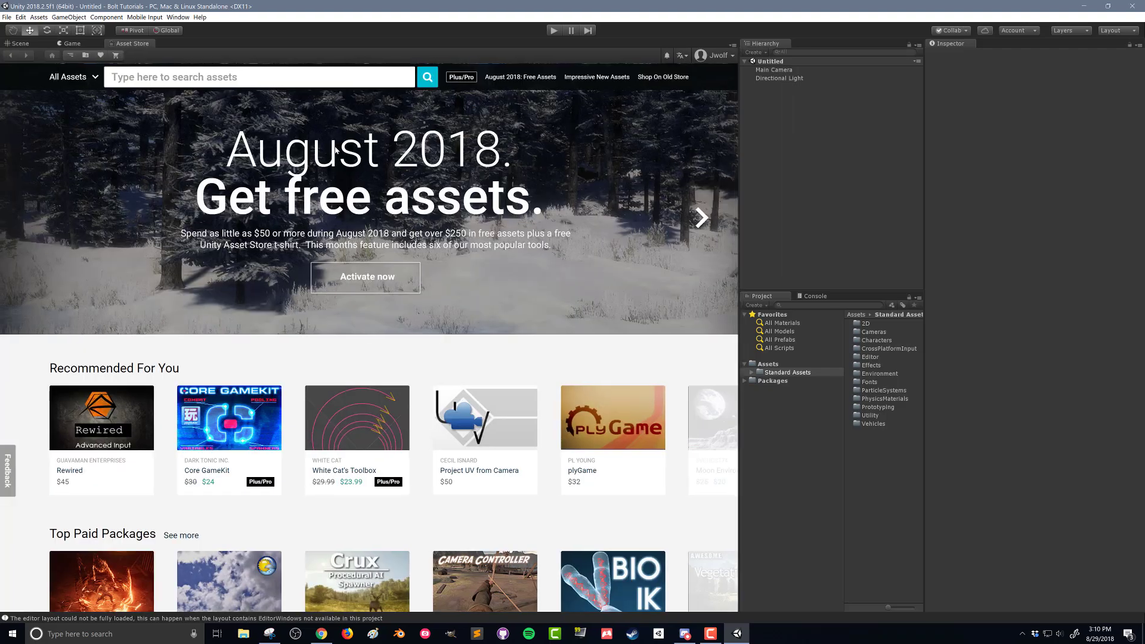
pyautogui.click(319, 81)
pyautogui.write('bolt')
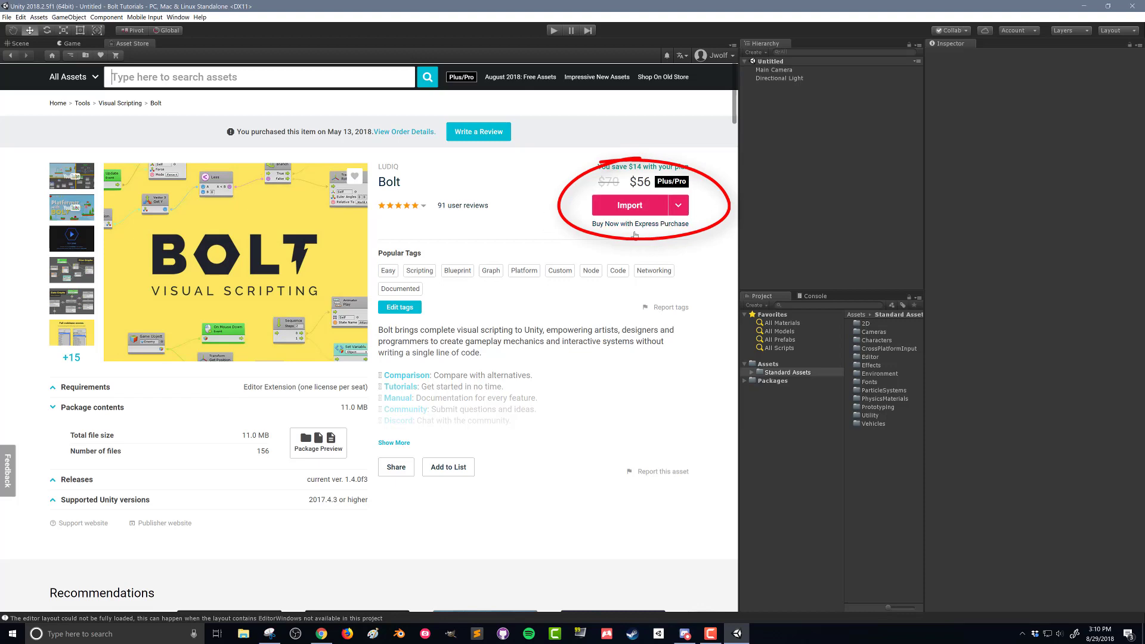
# Import all Bolt package files and advance past the setup wizard's welcome page
pyautogui.click(628, 214)
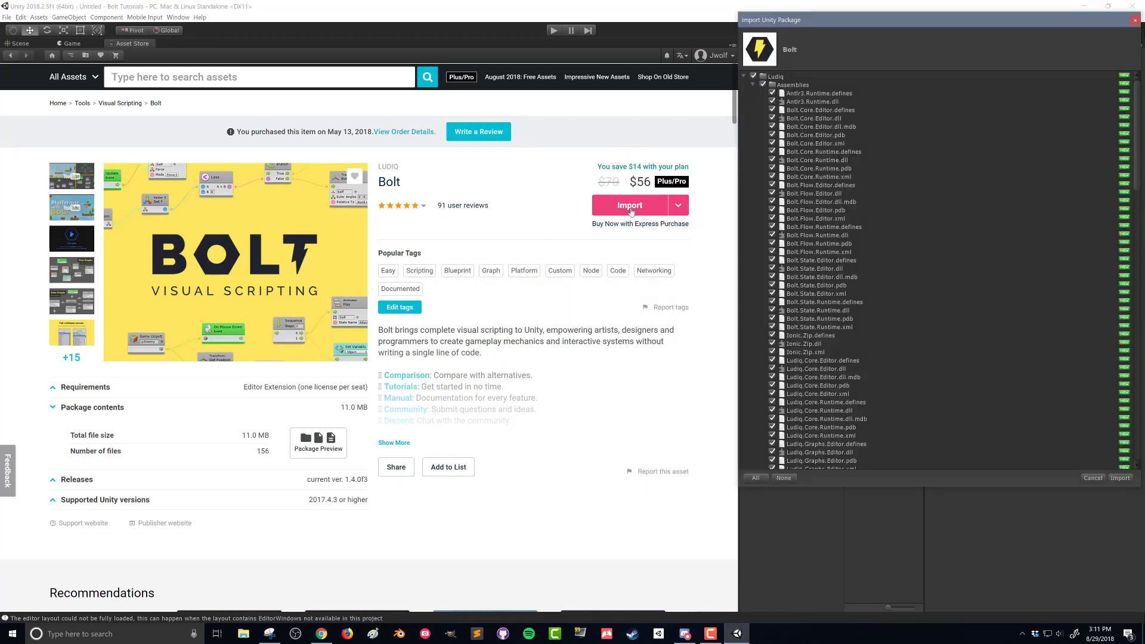
pyautogui.click(1118, 477)
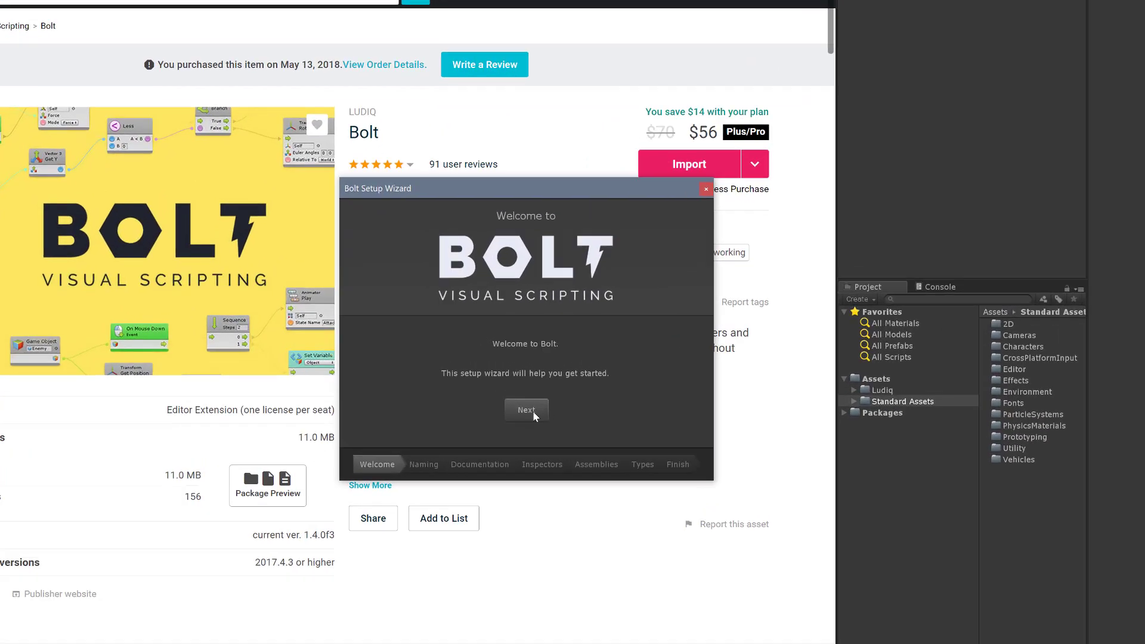
pyautogui.click(512, 382)
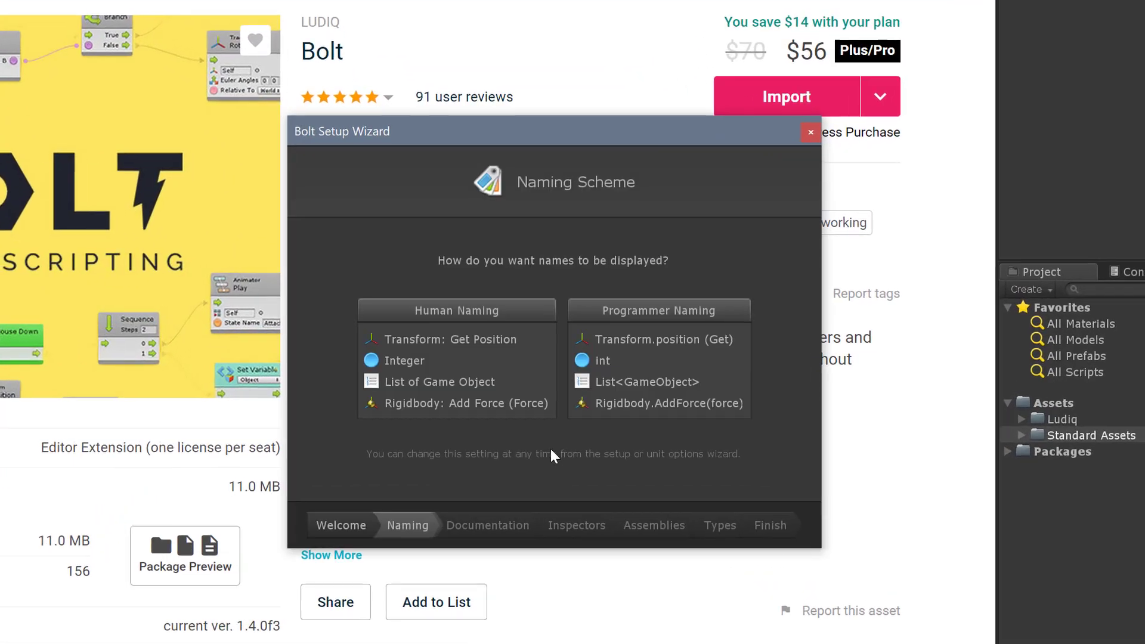
# Choose Programmer Naming, pass the documentation and inspectors pages, and review the default assemblies
pyautogui.click(672, 312)
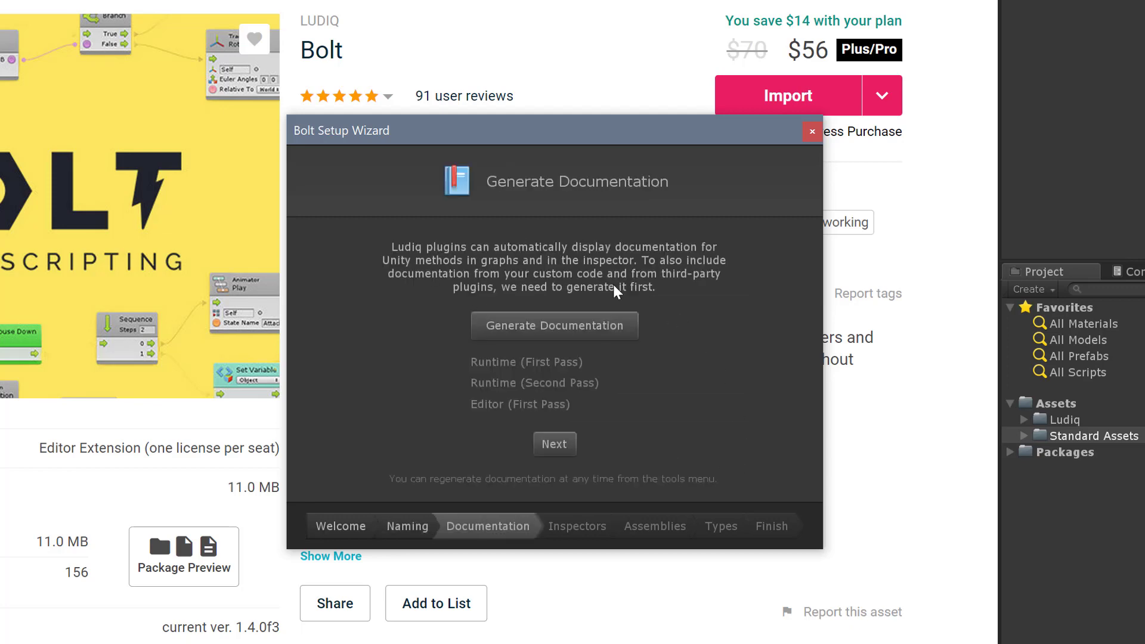
pyautogui.click(553, 444)
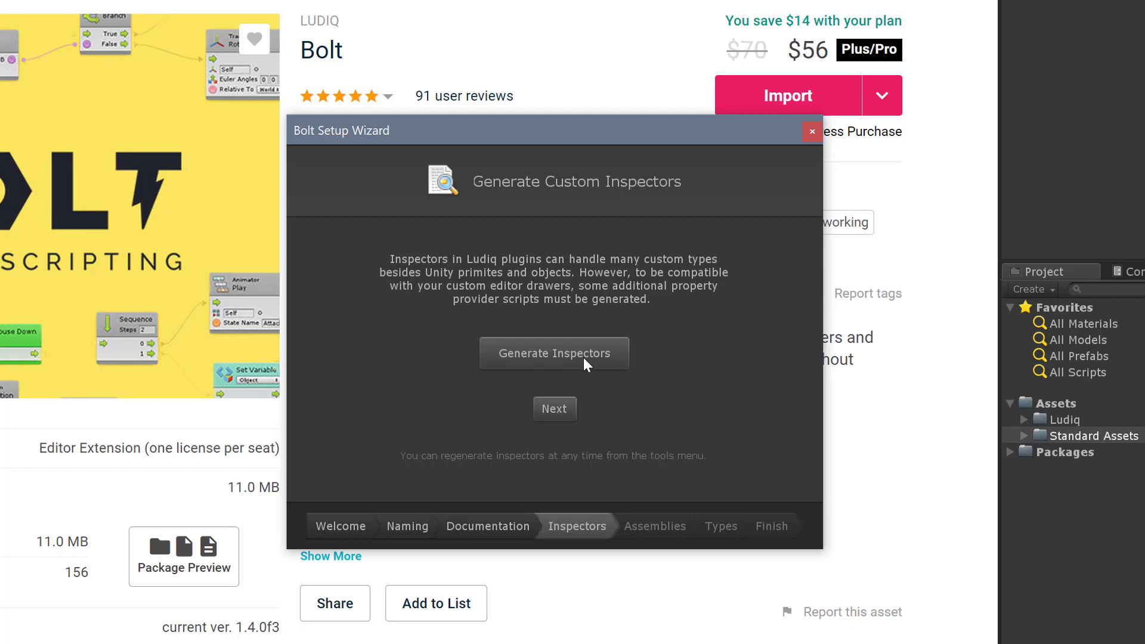
pyautogui.click(544, 410)
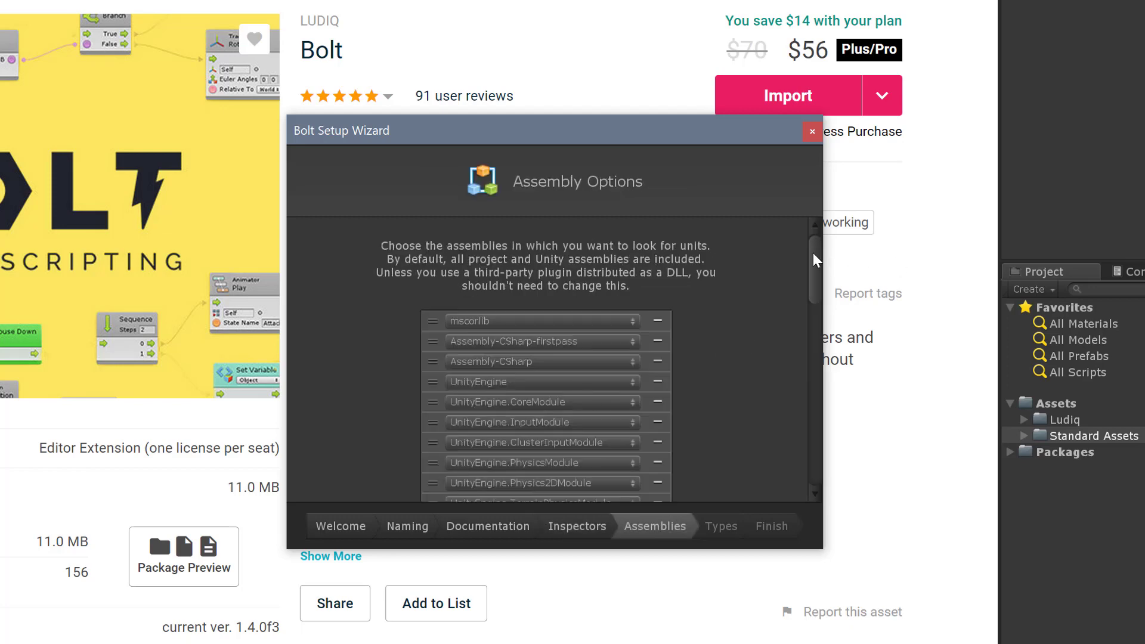
pyautogui.moveTo(813, 252); pyautogui.dragTo(817, 428)
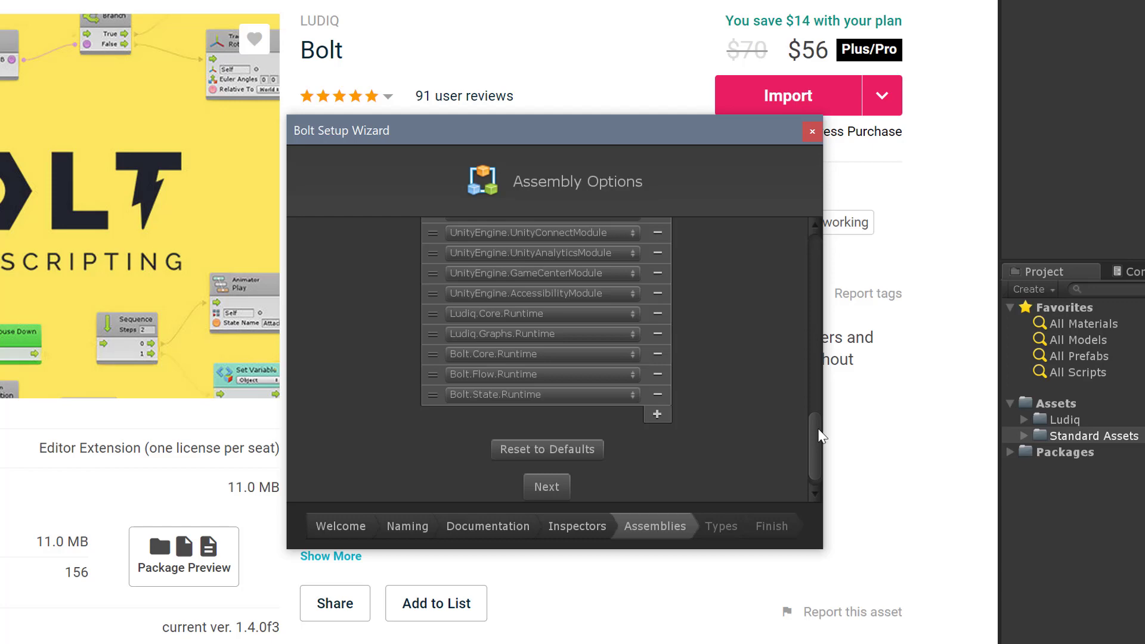
pyautogui.moveTo(819, 435)
pyautogui.mouseDown()
pyautogui.moveTo(810, 228)
pyautogui.moveTo(811, 441)
pyautogui.mouseUp()
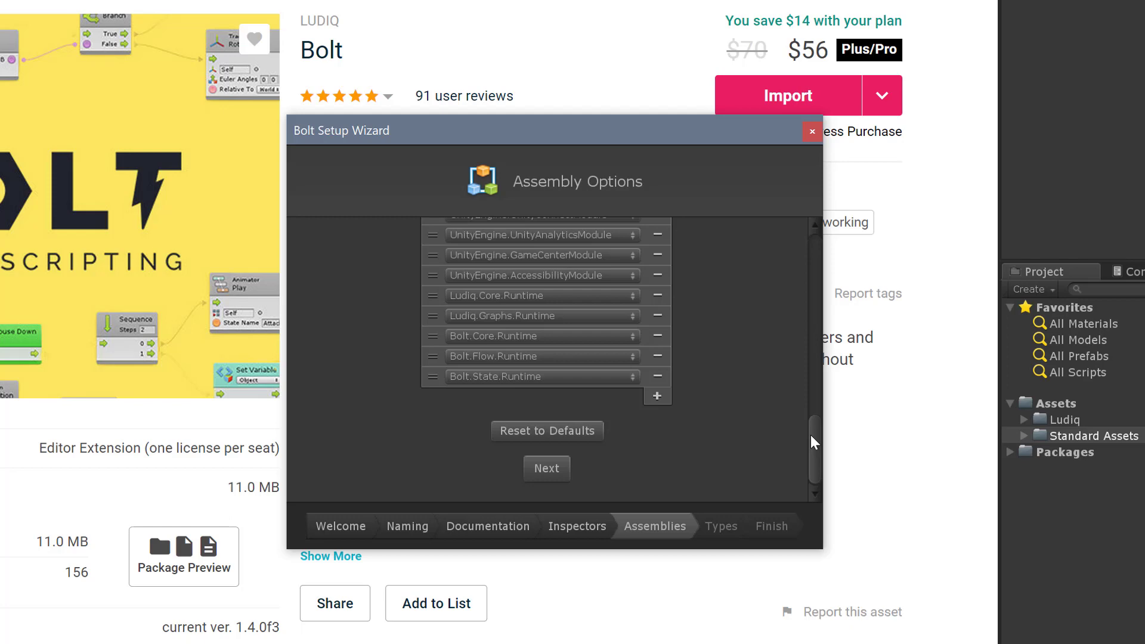
# Keep the default assemblies and remove Touch from the Type Options list
pyautogui.click(539, 473)
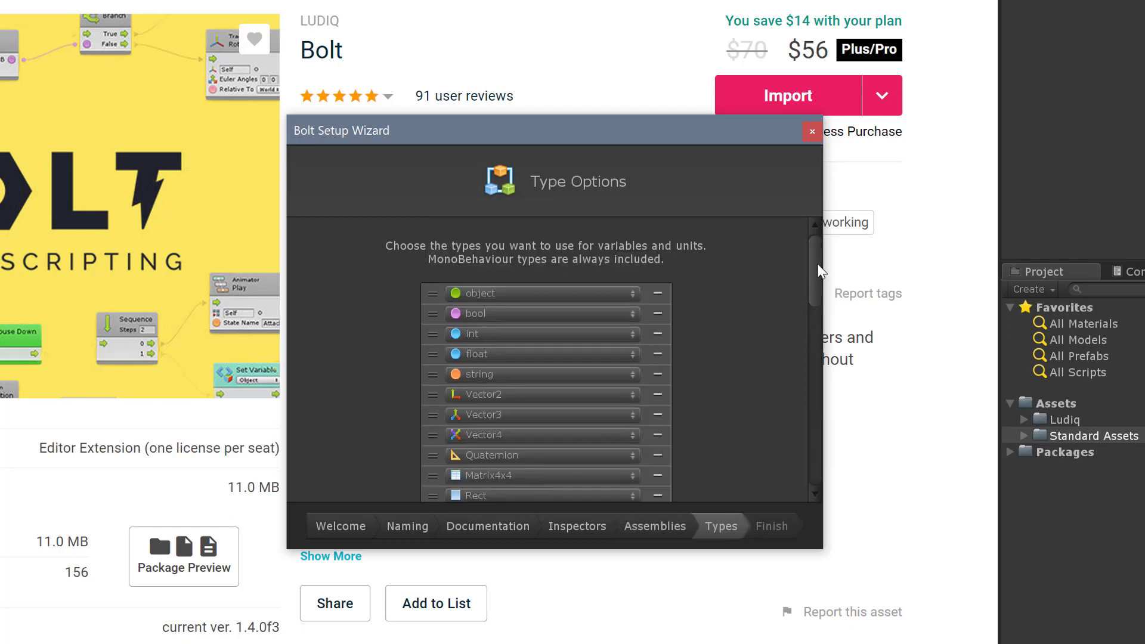
pyautogui.scroll(-2, 820, 281)
pyautogui.scroll(-5, 820, 289)
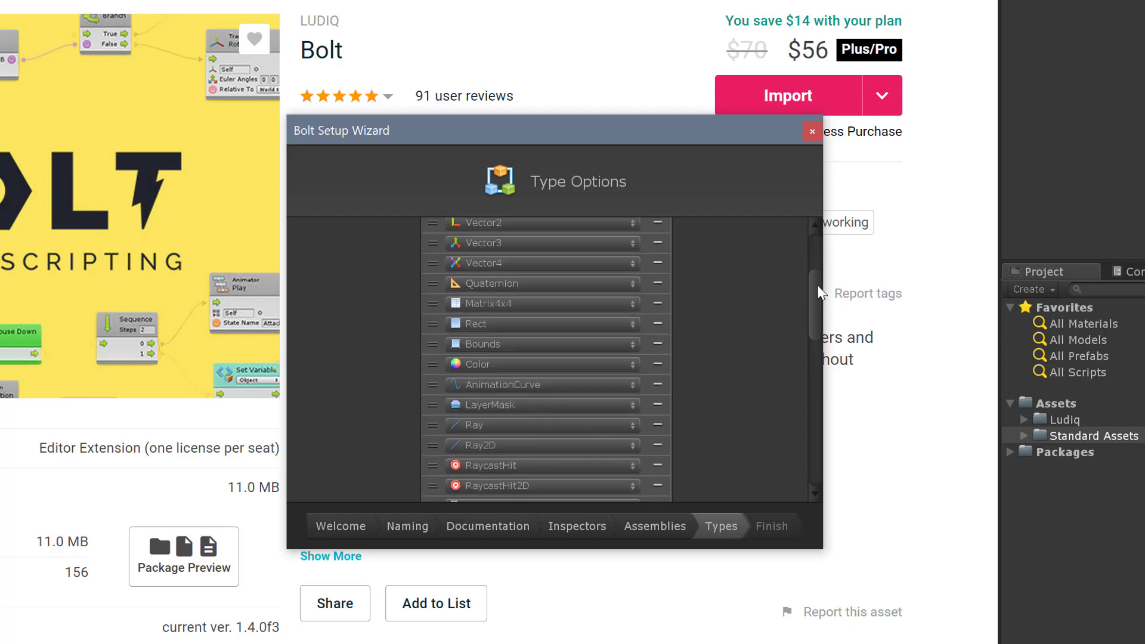
pyautogui.scroll(-9, 826, 307)
pyautogui.scroll(-5, 826, 337)
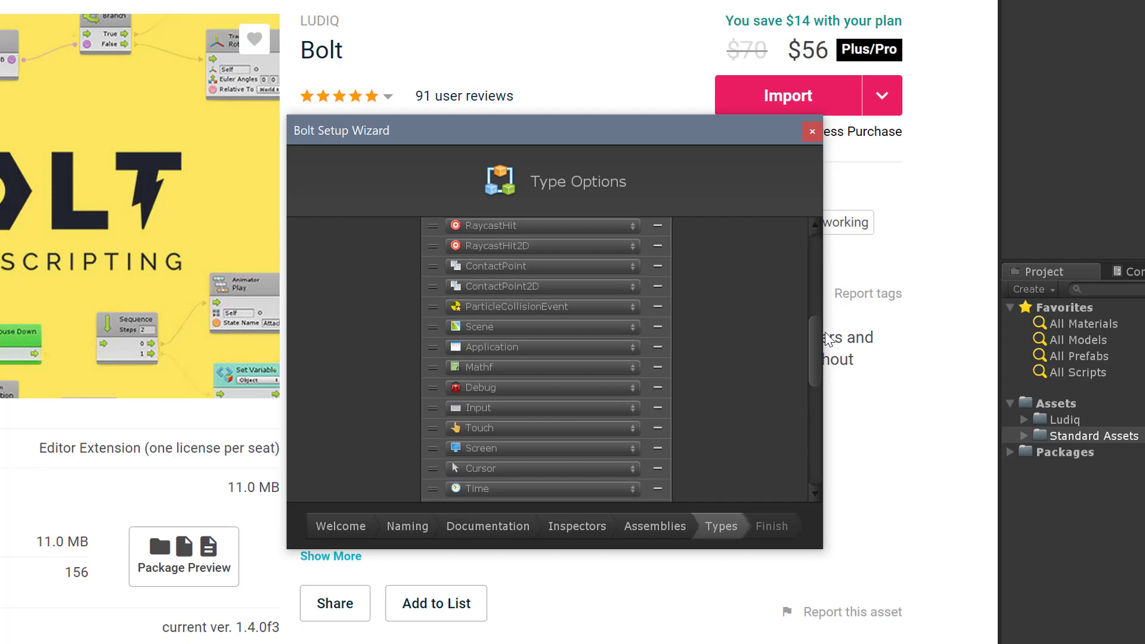
pyautogui.scroll(-8, 834, 361)
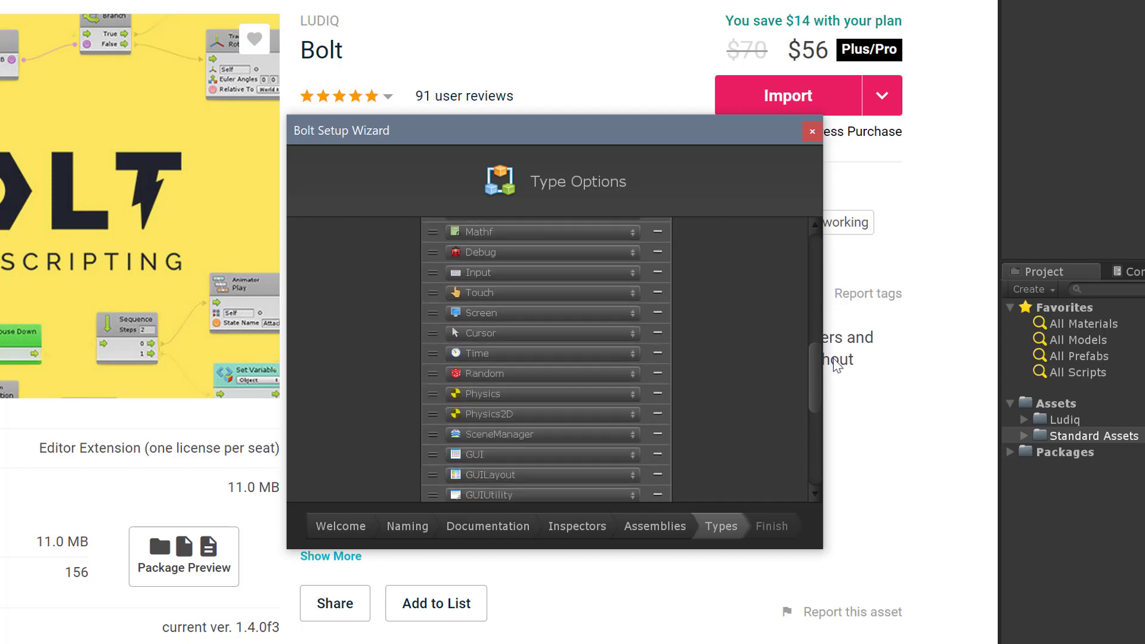
pyautogui.scroll(-3, 844, 401)
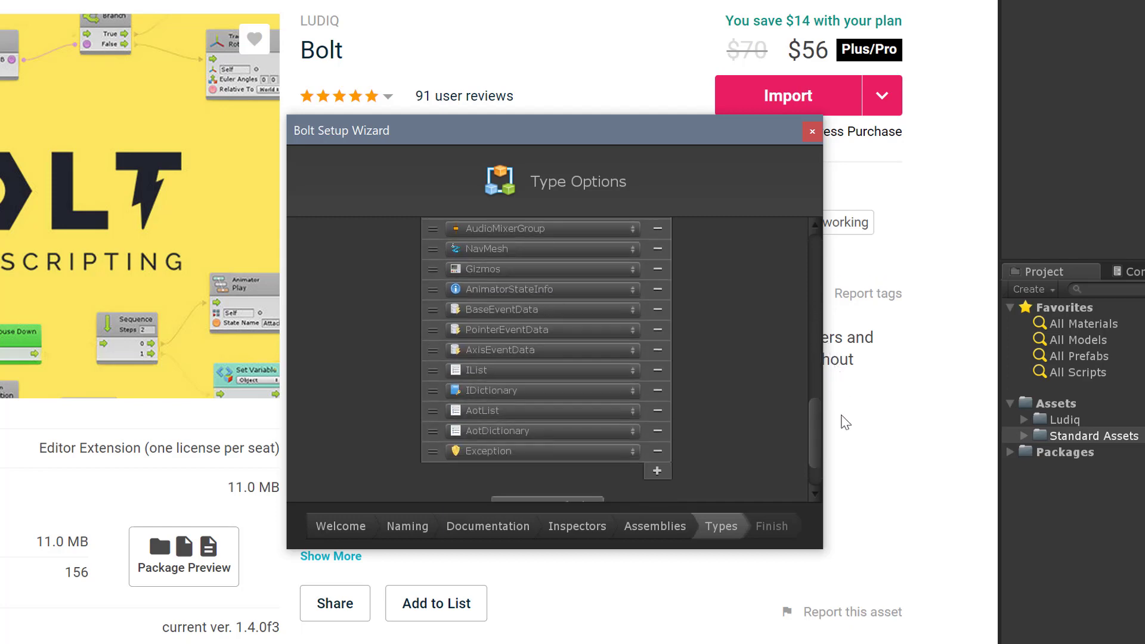
pyautogui.scroll(10, 843, 411)
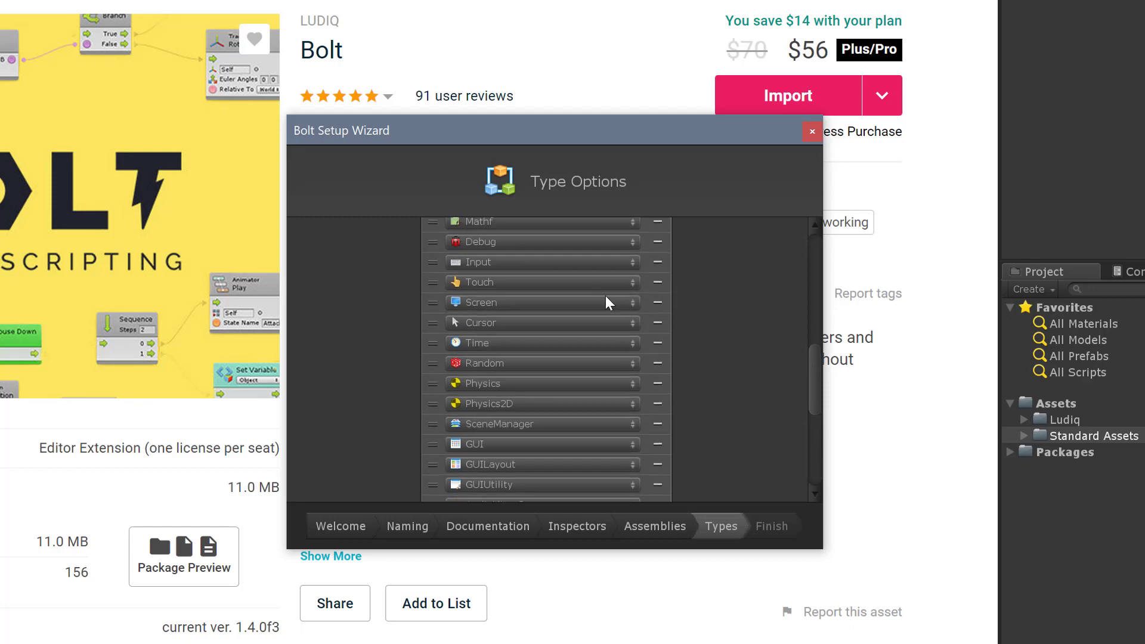
pyautogui.click(659, 281)
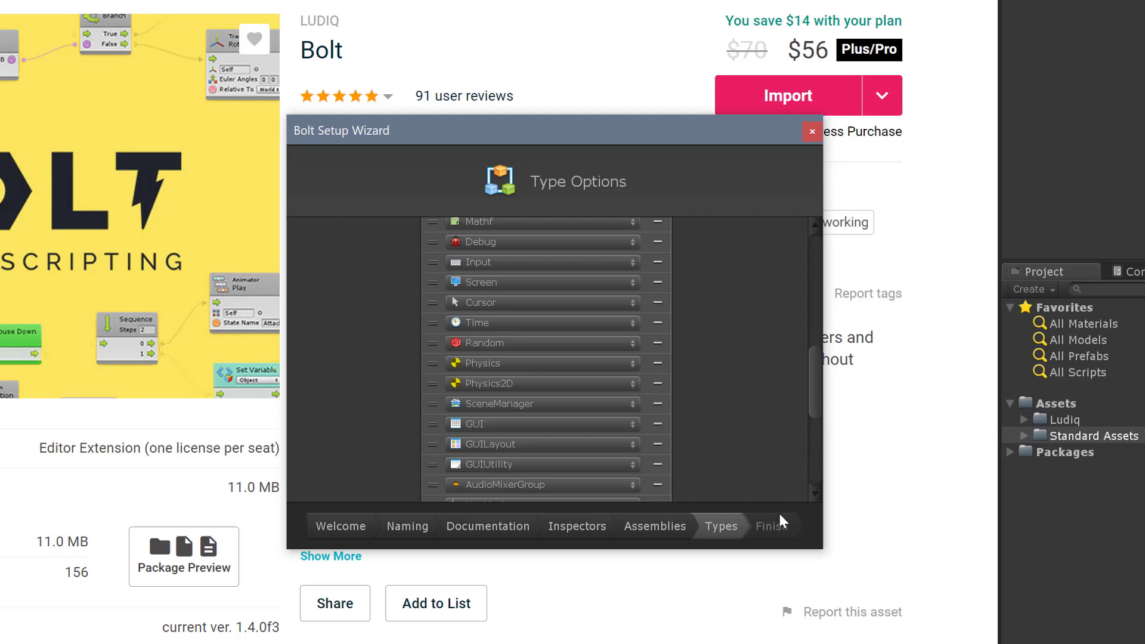
pyautogui.moveTo(813, 360); pyautogui.dragTo(825, 460)
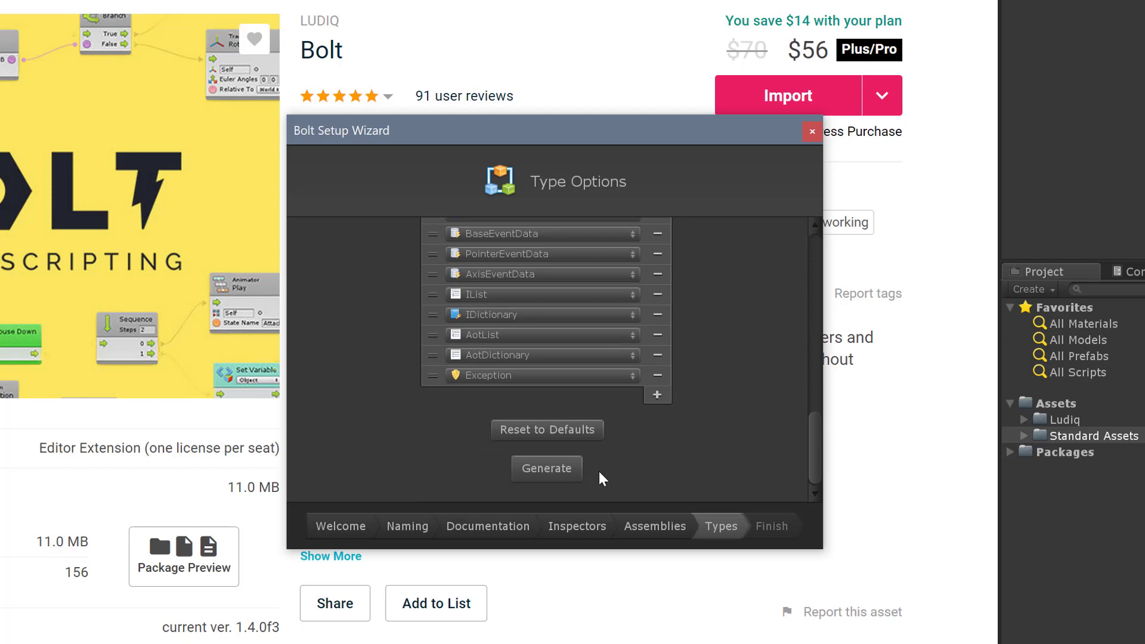
# Generate Bolt's setup from the chosen assemblies and types
pyautogui.click(551, 468)
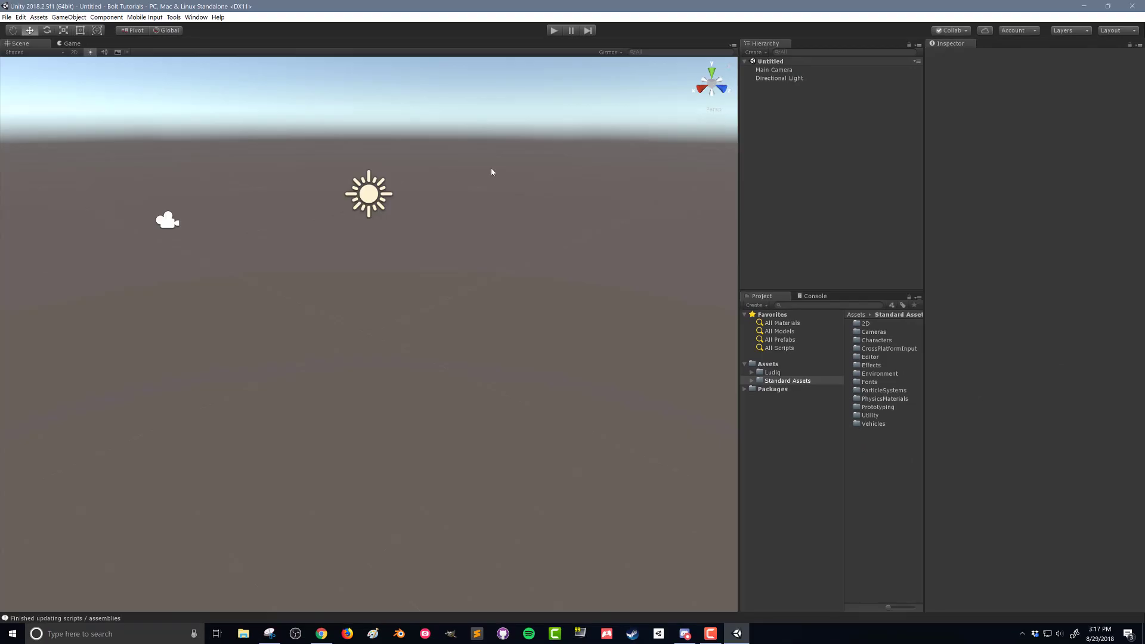
# Open Bolt's Graph window, dock it under the Scene view and enlarge it
pyautogui.click(197, 17)
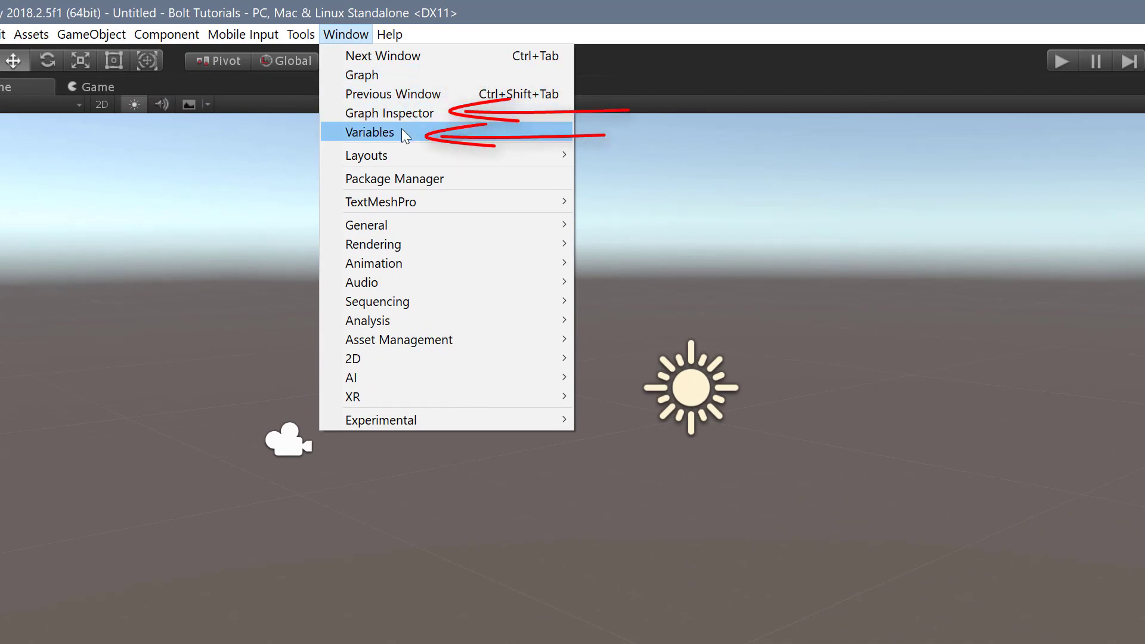
pyautogui.click(399, 77)
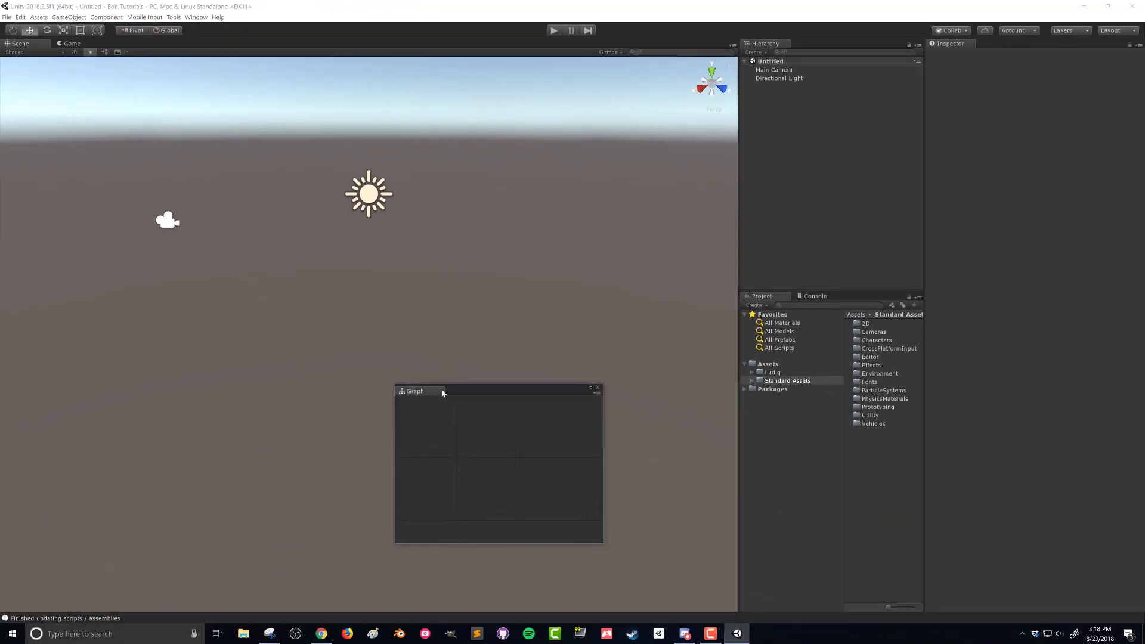
pyautogui.moveTo(475, 393); pyautogui.dragTo(401, 577)
pyautogui.moveTo(401, 419); pyautogui.dragTo(410, 355)
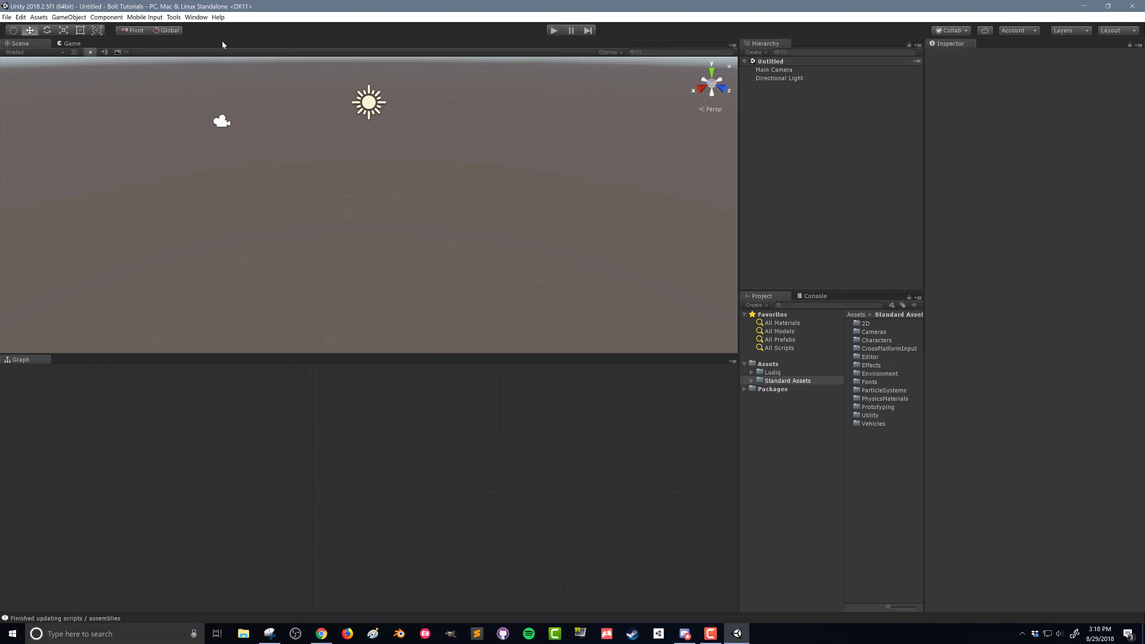
# Open the Graph Inspector, dock it beneath the Inspector and make it taller
pyautogui.click(196, 16)
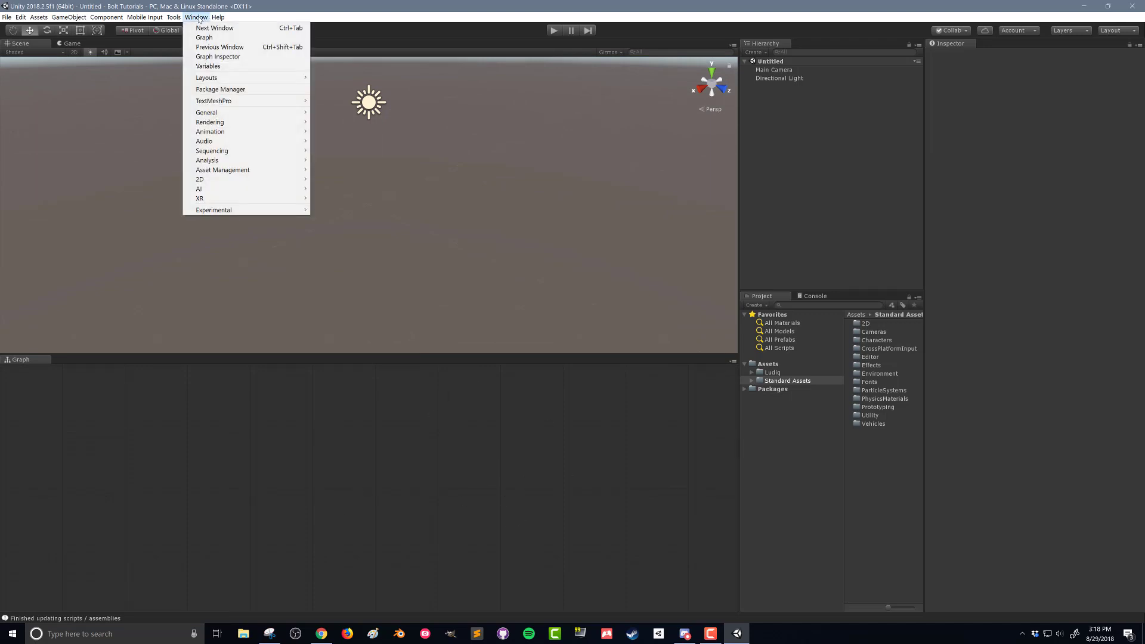
pyautogui.click(217, 57)
pyautogui.moveTo(48, 13); pyautogui.dragTo(1007, 516)
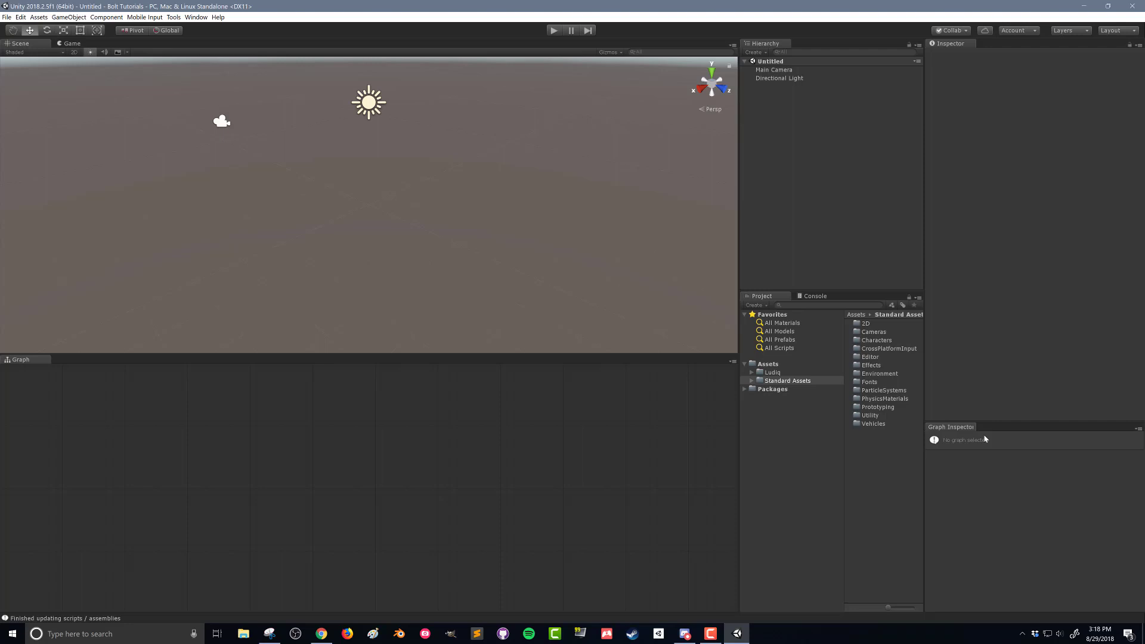
pyautogui.moveTo(992, 420); pyautogui.dragTo(987, 399)
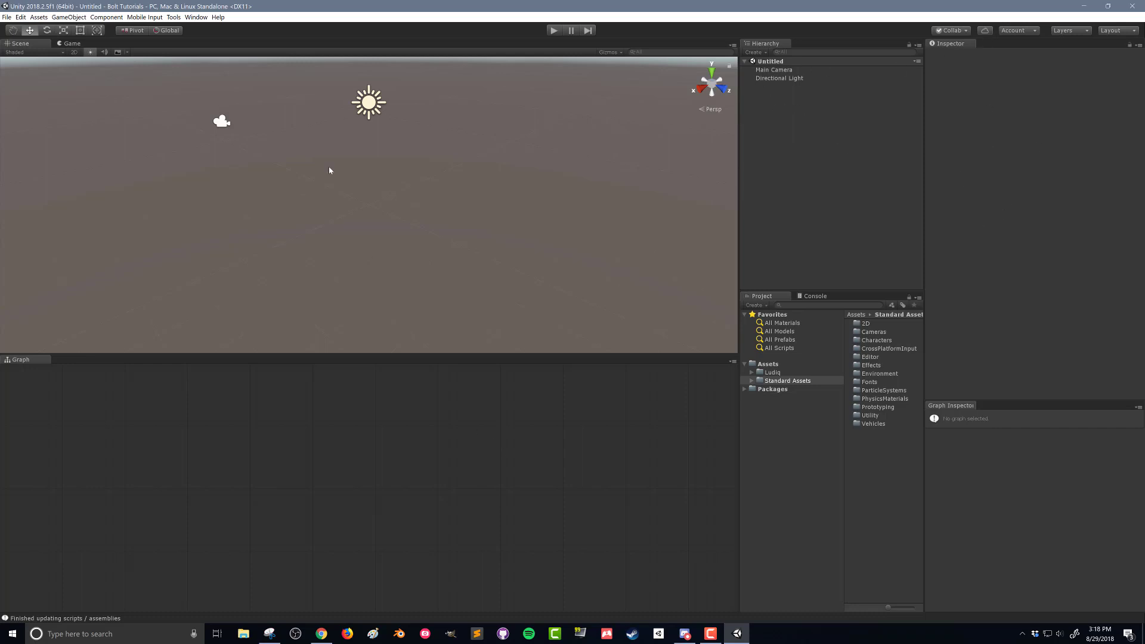
# Open Bolt's Variables window and dock it beside the Graph Inspector
pyautogui.click(196, 16)
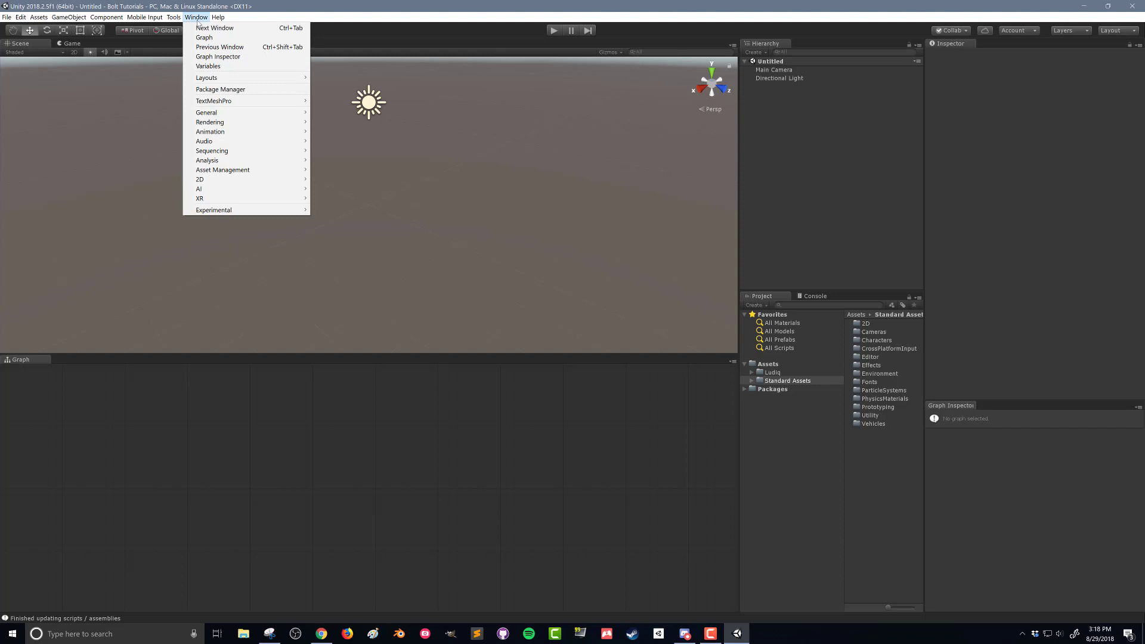
pyautogui.click(207, 66)
pyautogui.moveTo(882, 462); pyautogui.dragTo(944, 407)
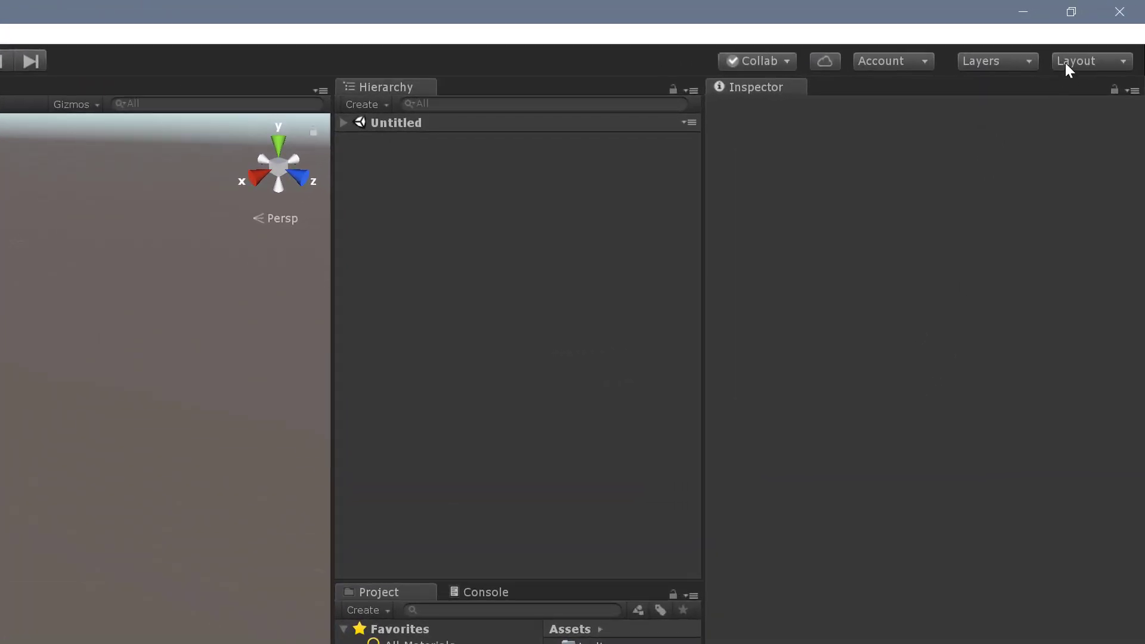
# Save the current window arrangement as a layout named 'Bolt' and keep it active
pyautogui.click(1065, 62)
pyautogui.click(1049, 203)
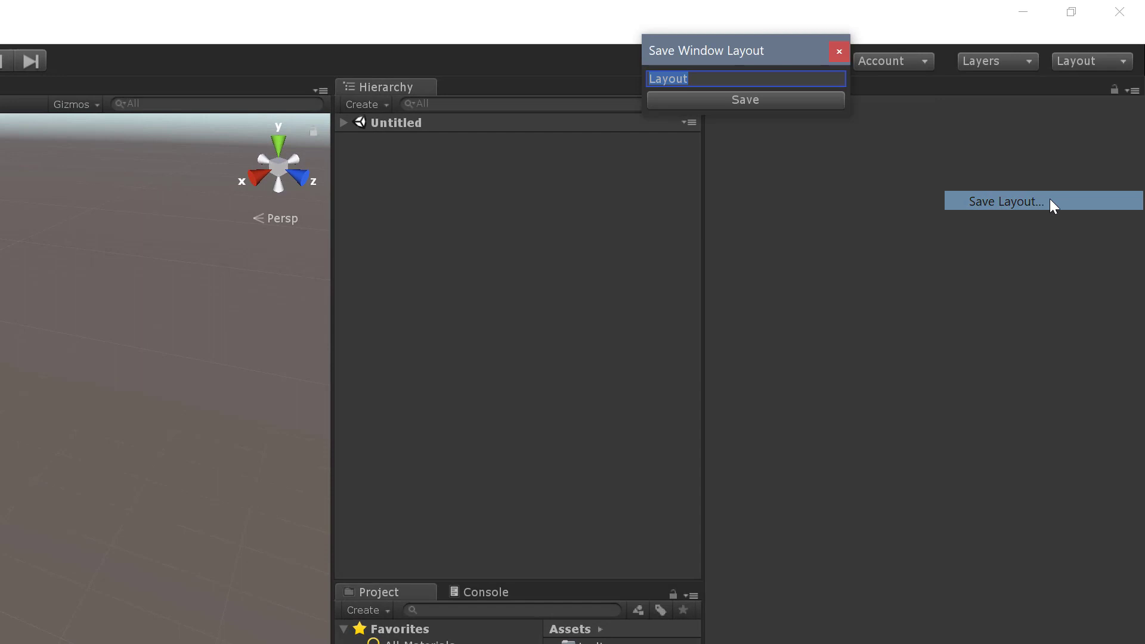
pyautogui.write('Bolt')
pyautogui.press('Return')
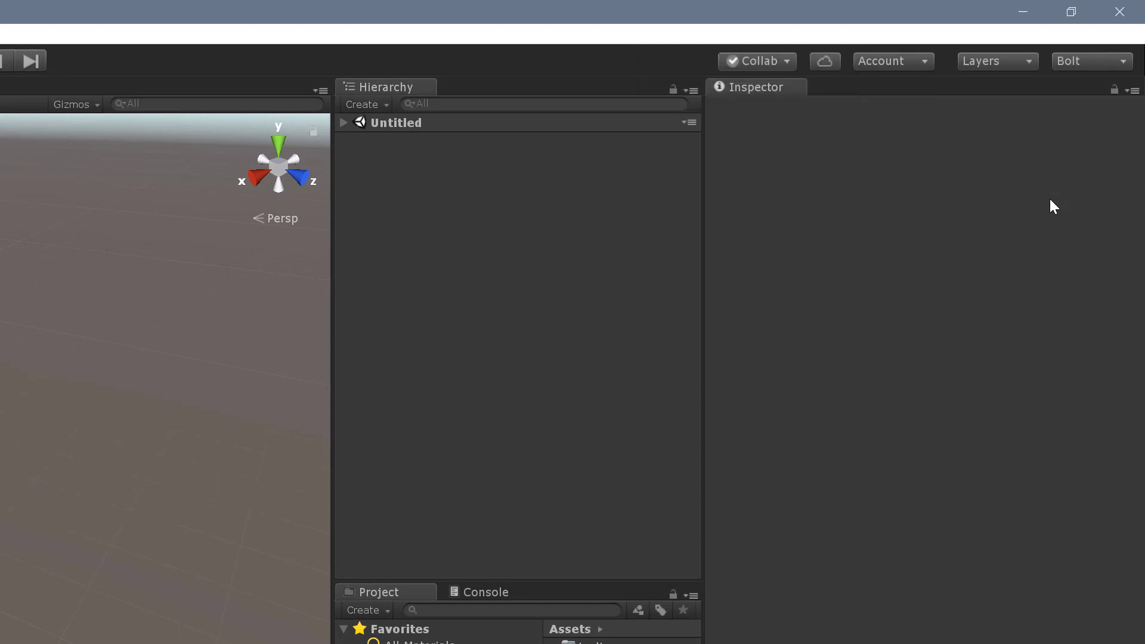
pyautogui.click(1098, 64)
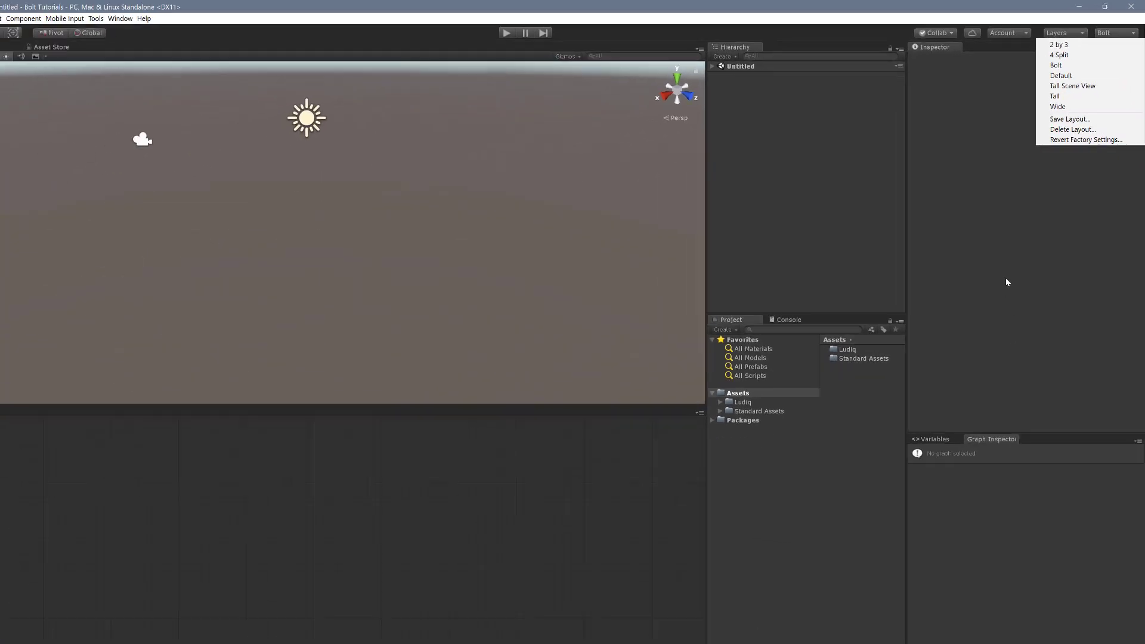
pyautogui.click(892, 522)
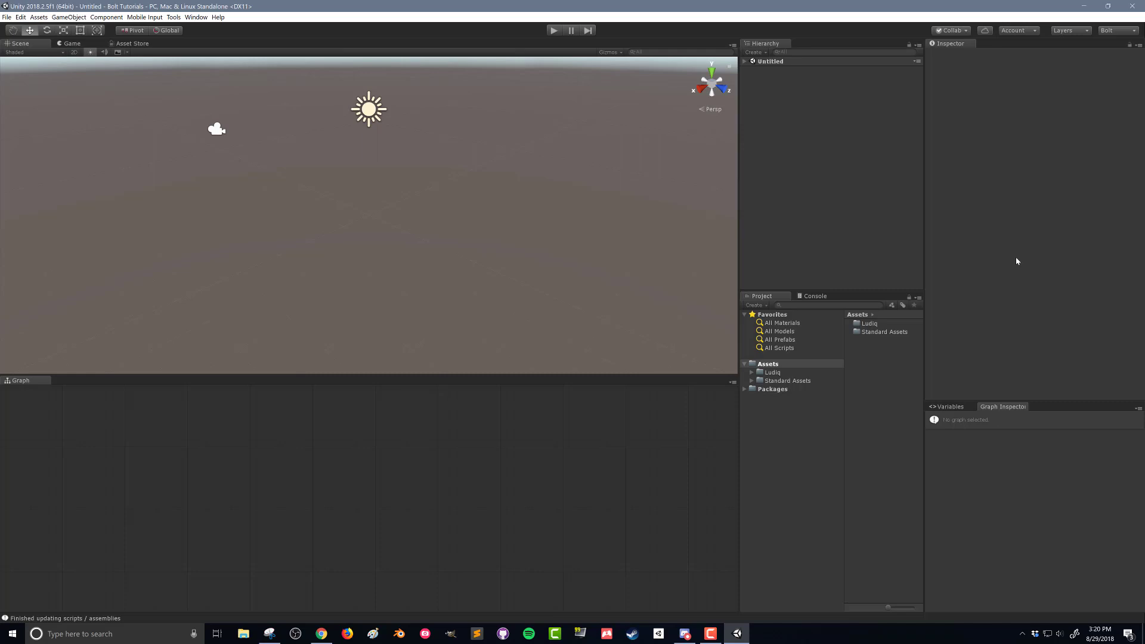
# Create a folder named Macros in Assets and open it
pyautogui.rightClick(767, 366)
pyautogui.moveTo(792, 370)
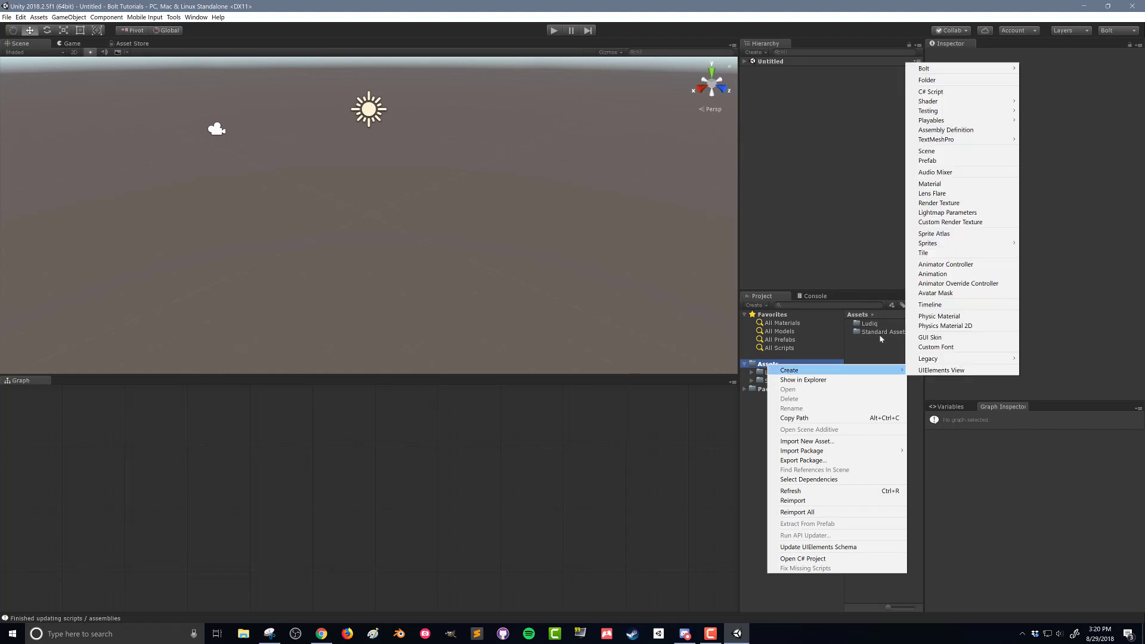
pyautogui.click(928, 81)
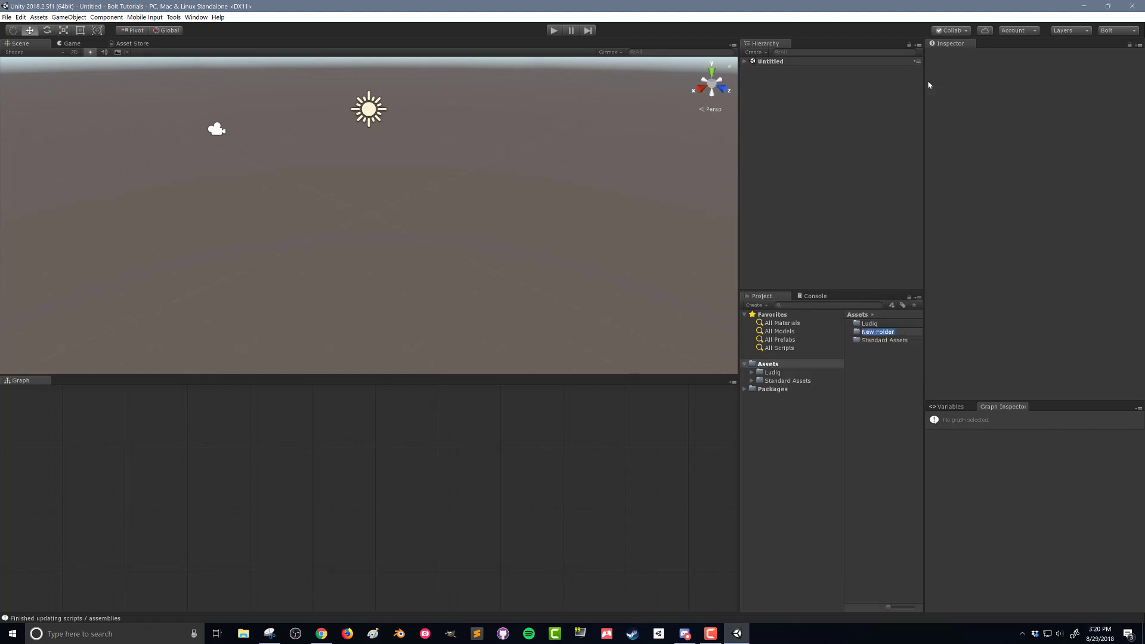
pyautogui.write('Macros')
pyautogui.press('Return')
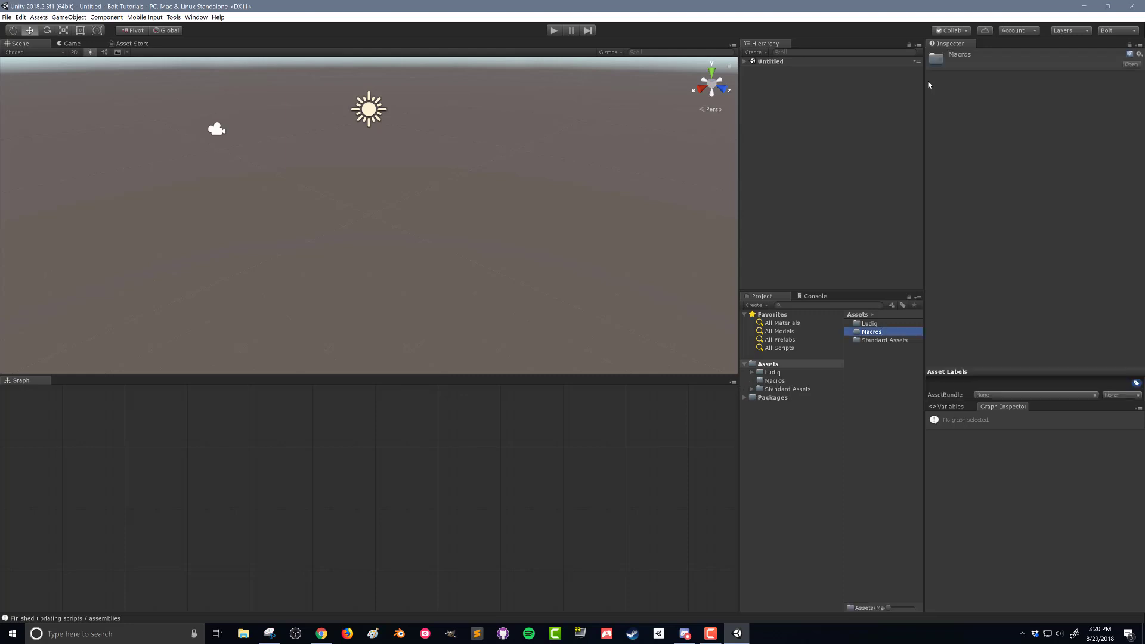
pyautogui.doubleClick(871, 332)
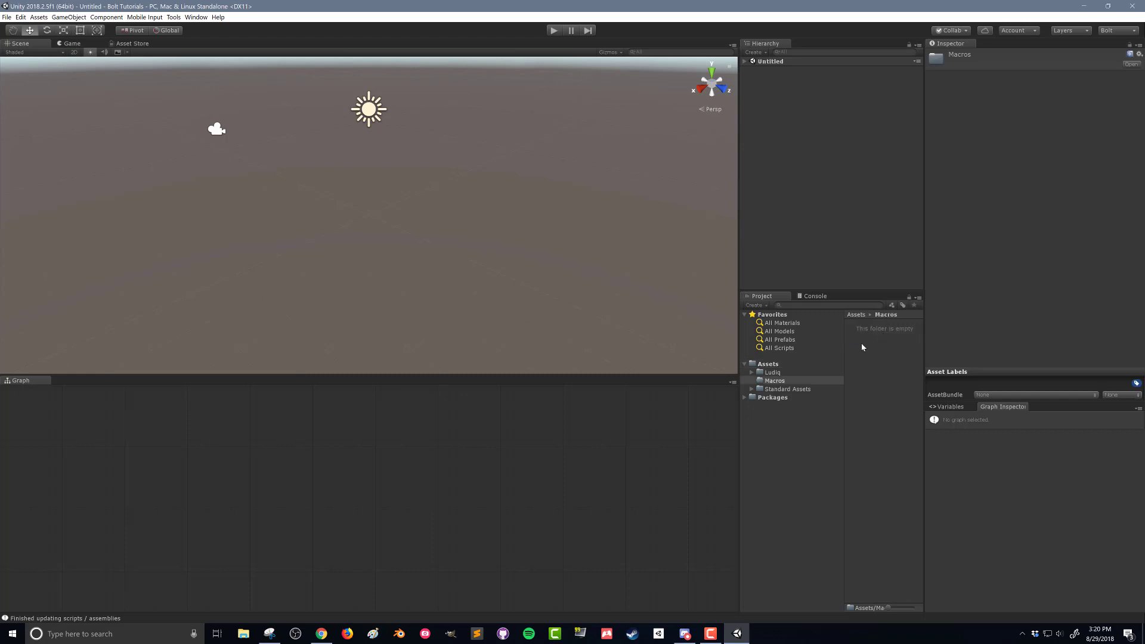
# Create a Bolt flow macro in the Macros folder and name it 'Tutorial Demo'
pyautogui.rightClick(861, 345)
pyautogui.moveTo(881, 353)
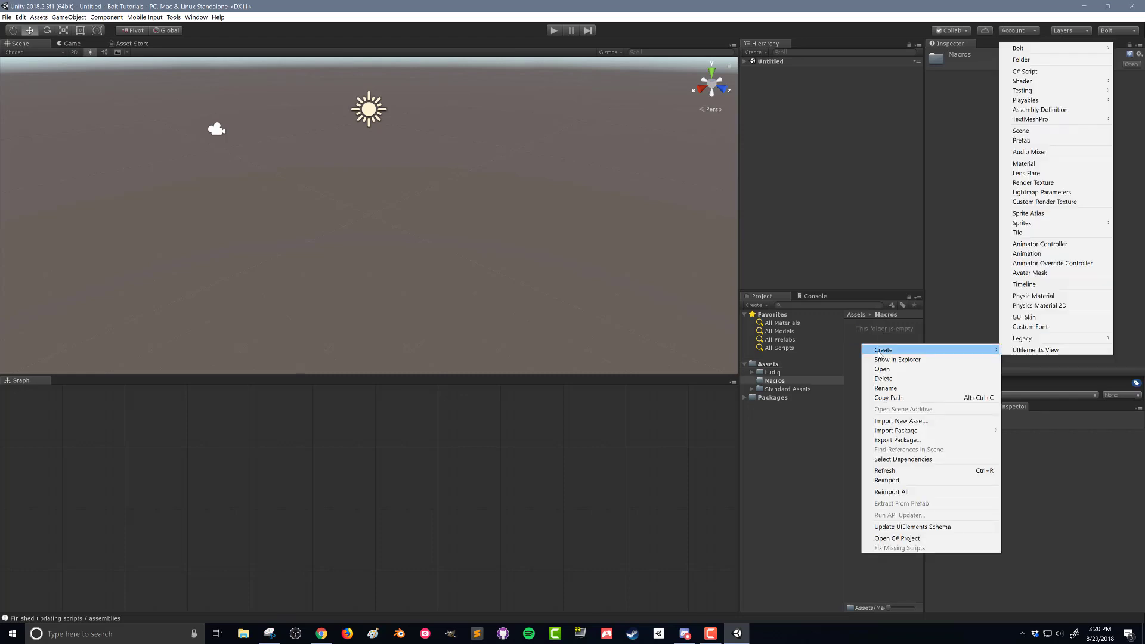
pyautogui.moveTo(1035, 48)
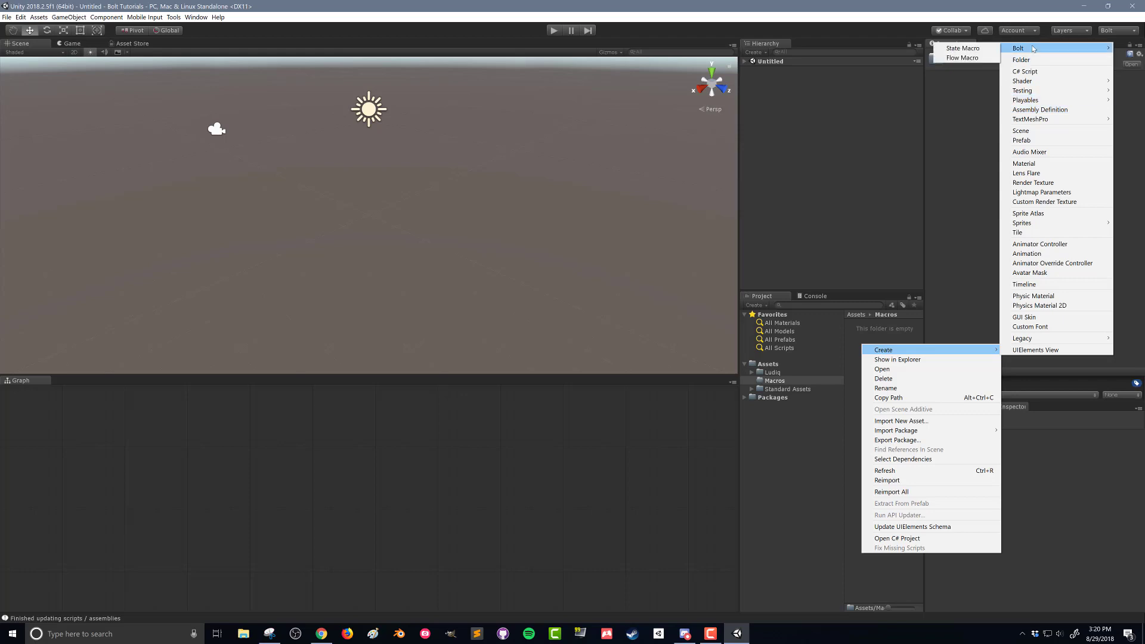
pyautogui.click(962, 58)
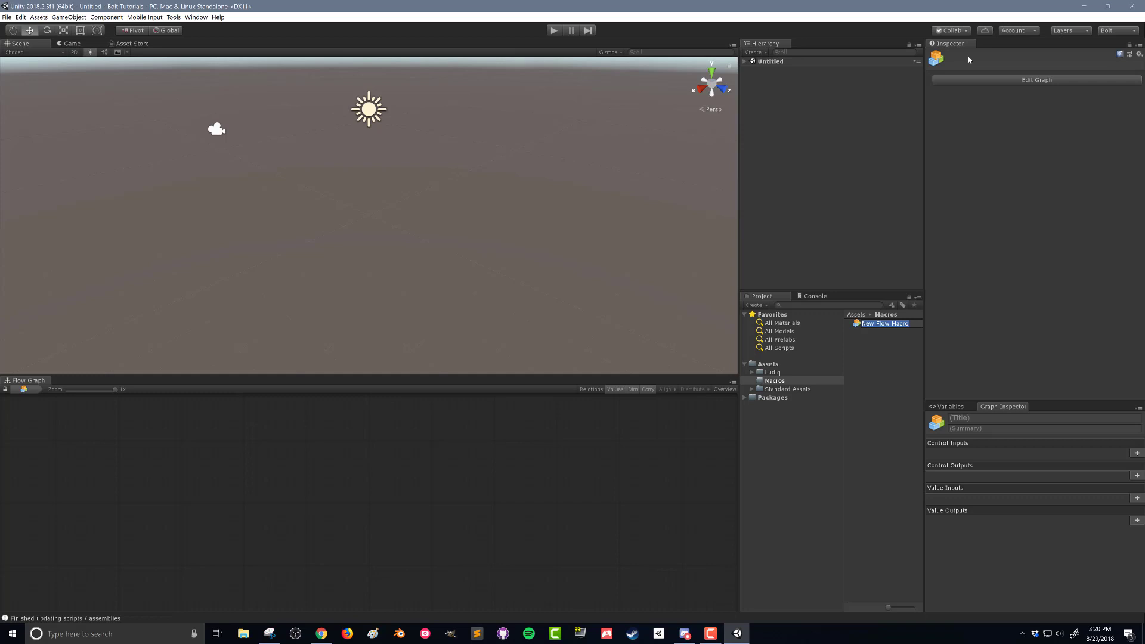
pyautogui.write('Tutorial Demo')
pyautogui.press('Return')
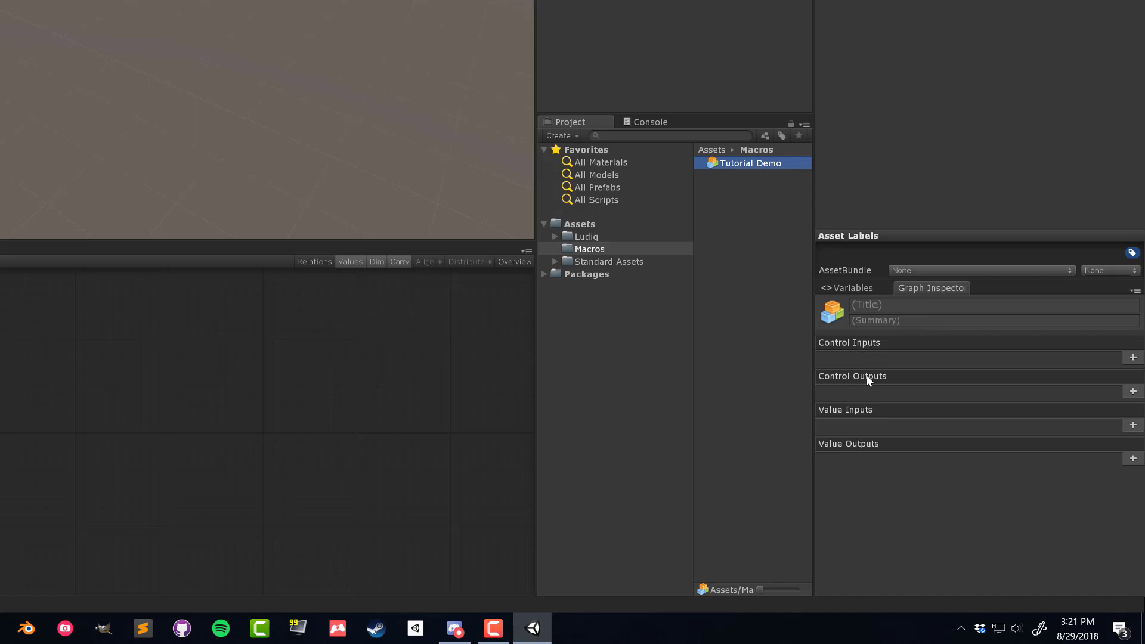
# Show the macro's Graph variables, dismissing the missing-name warning after an empty add attempt
pyautogui.click(864, 289)
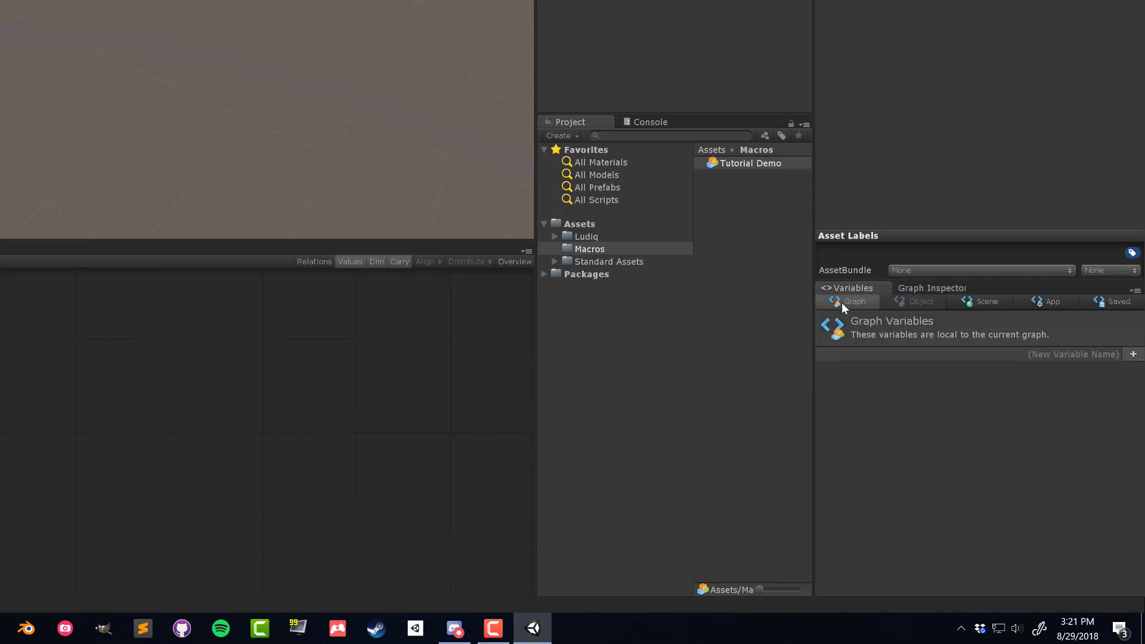
pyautogui.click(1132, 354)
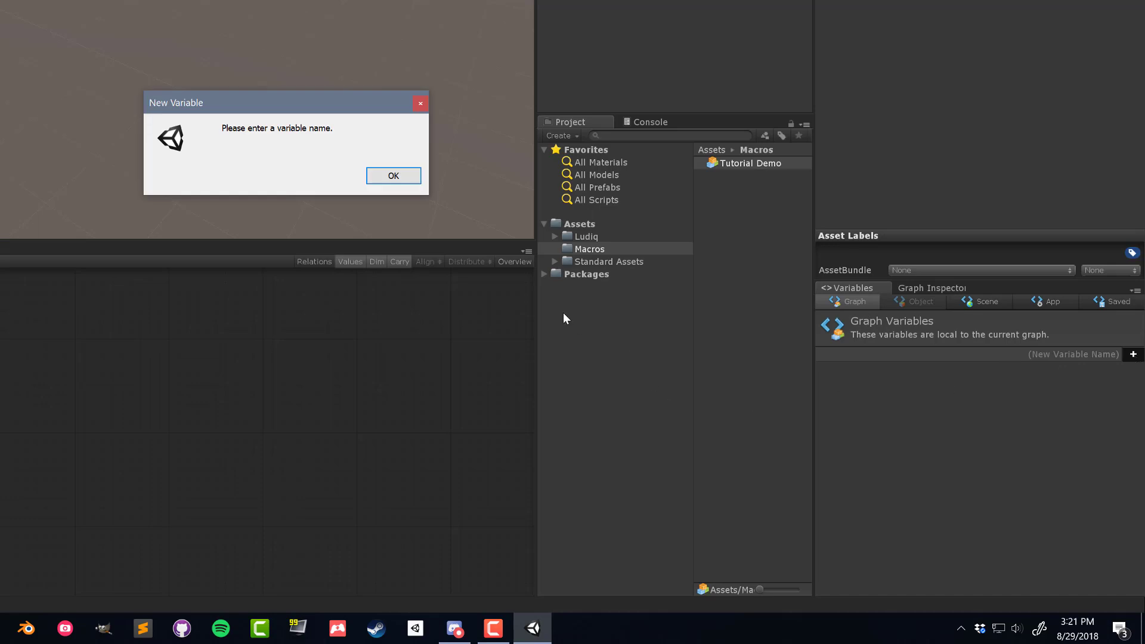
pyautogui.click(420, 103)
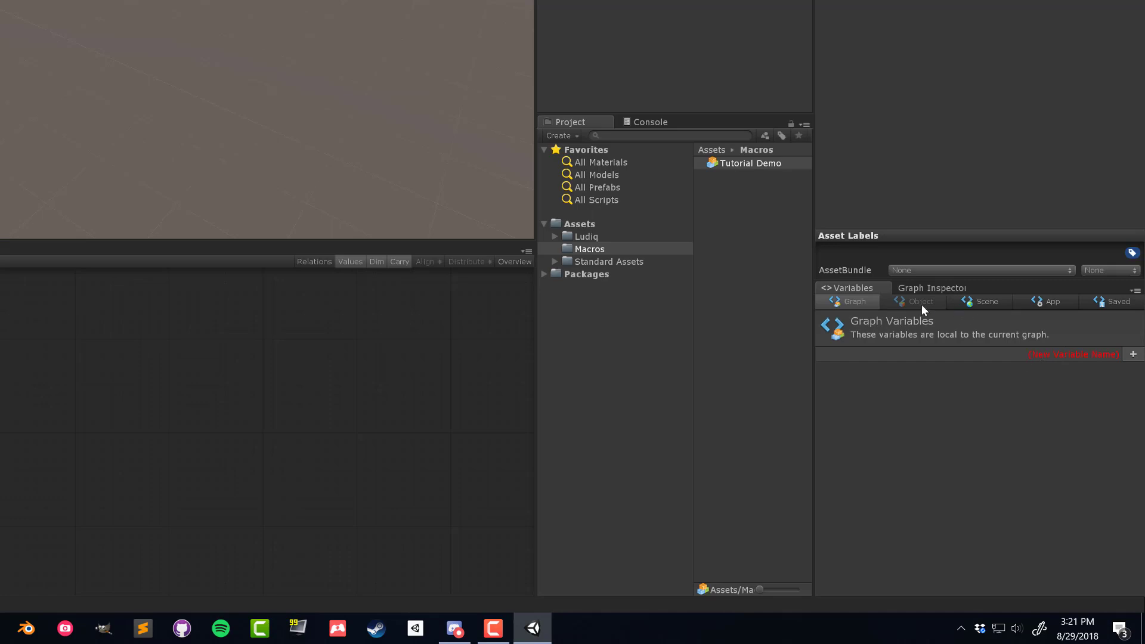
pyautogui.click(983, 302)
pyautogui.click(842, 305)
# Add a graph variable named 'Demo Variable' and choose its type (string)
pyautogui.click(1063, 353)
pyautogui.write('Dem')
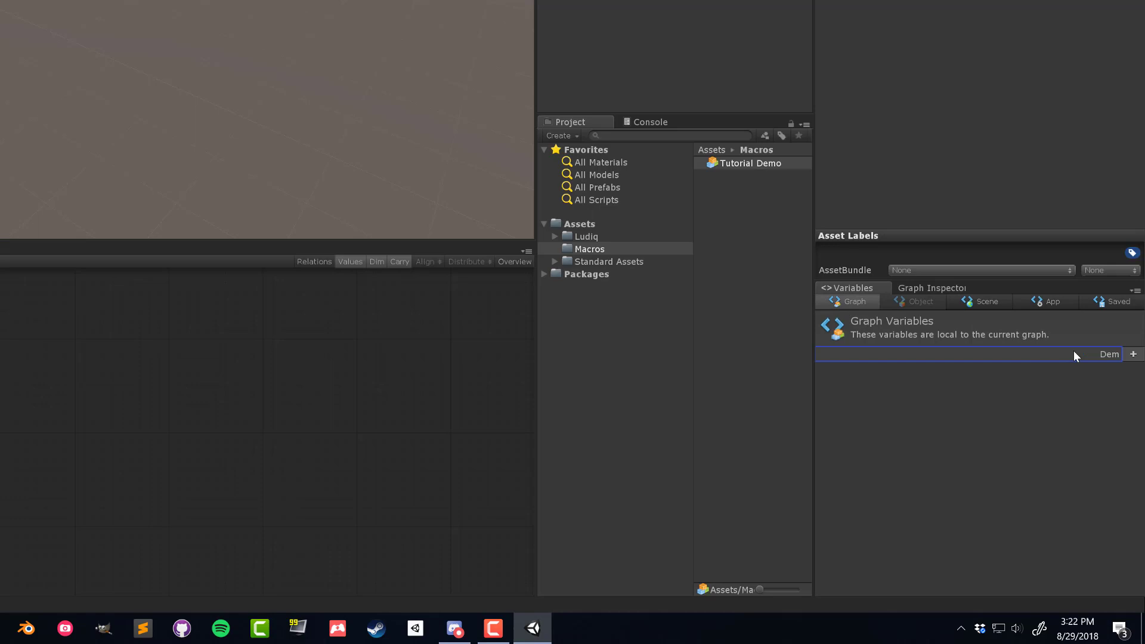
pyautogui.write('o Variable')
pyautogui.press('Return')
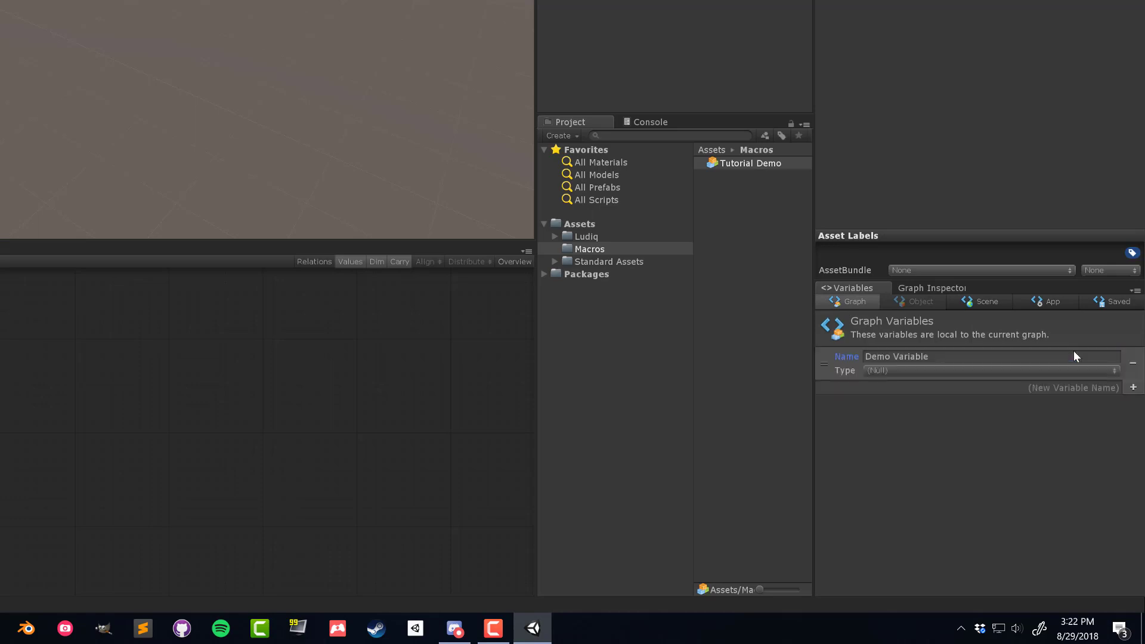
pyautogui.click(917, 372)
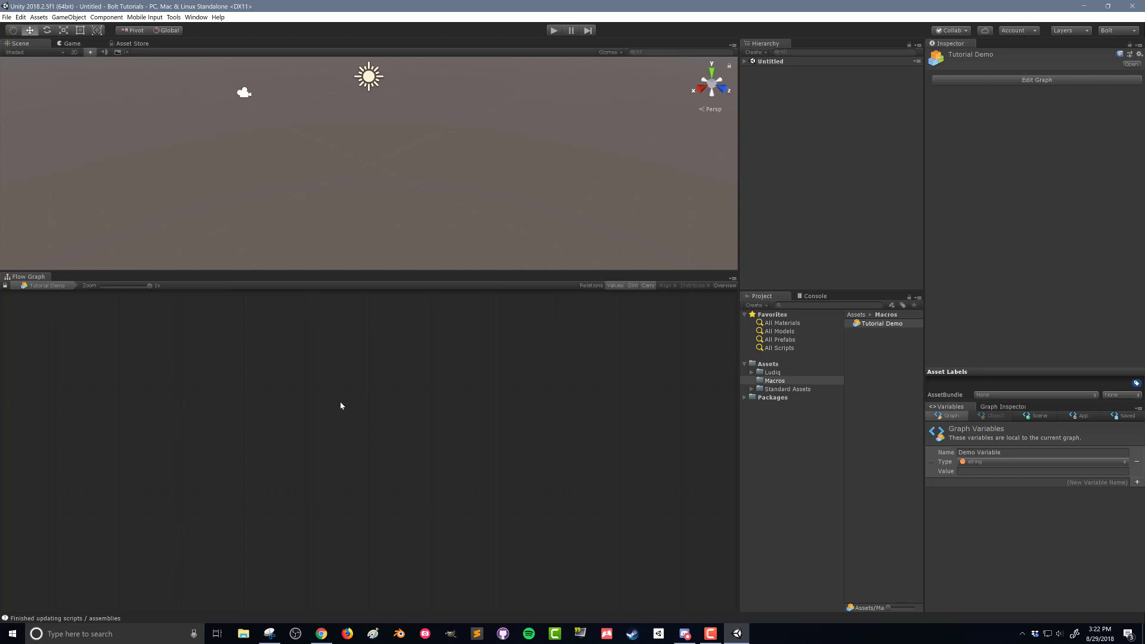
pyautogui.rightClick(283, 374)
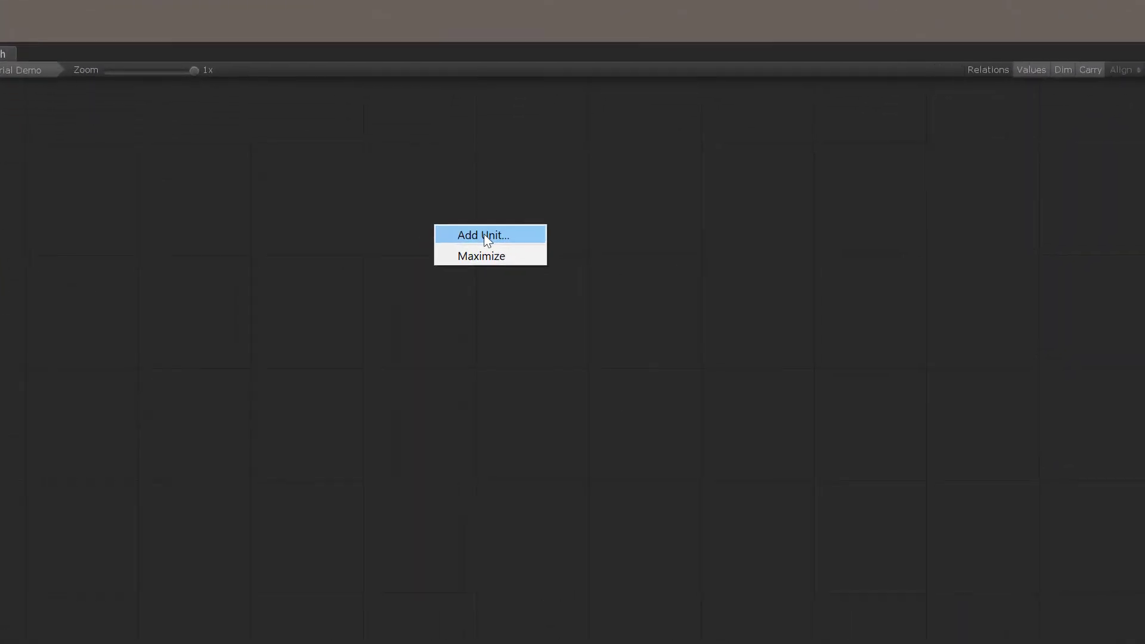
pyautogui.click(311, 378)
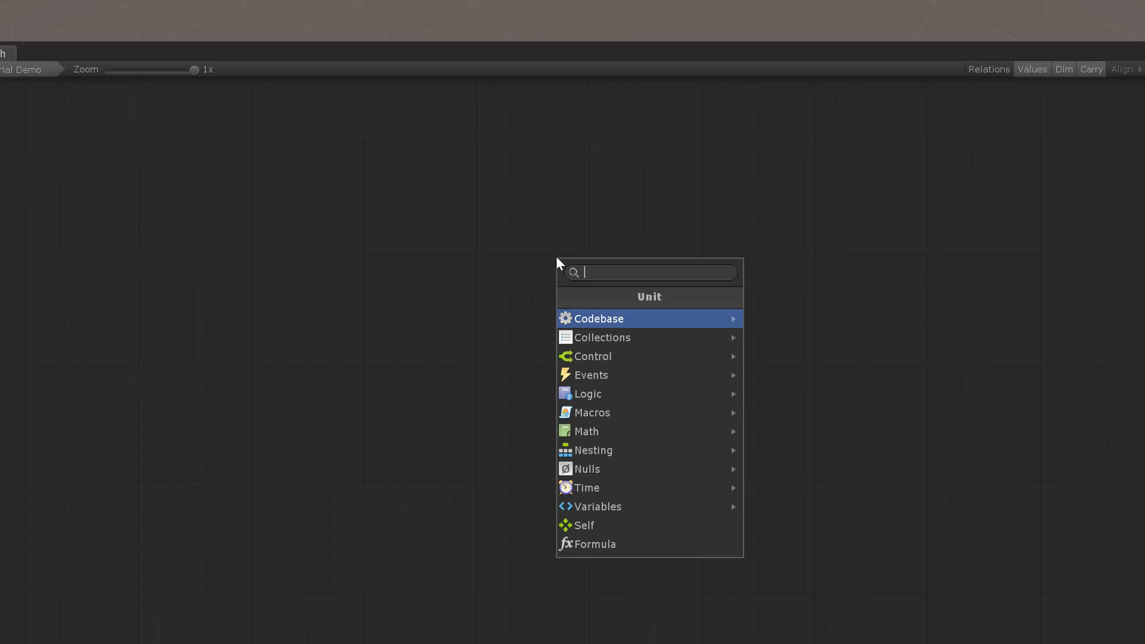
pyautogui.click(614, 137)
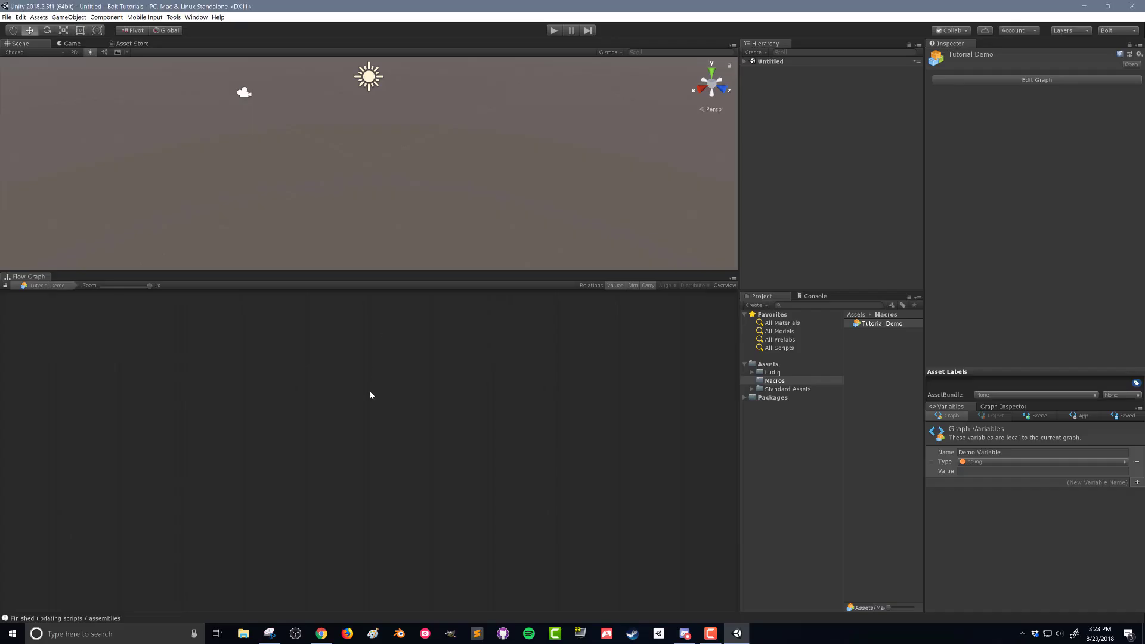
pyautogui.rightClick(589, 258)
pyautogui.click(590, 267)
pyautogui.rightClick(369, 395)
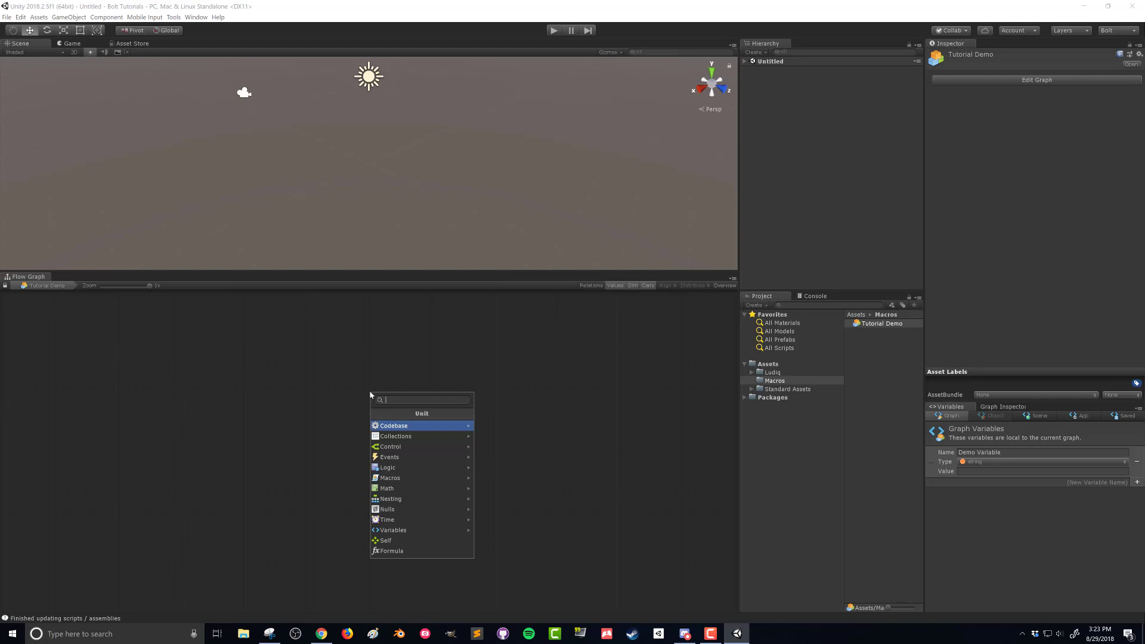
pyautogui.press('Escape')
pyautogui.rightClick(305, 349)
pyautogui.rightClick(360, 444)
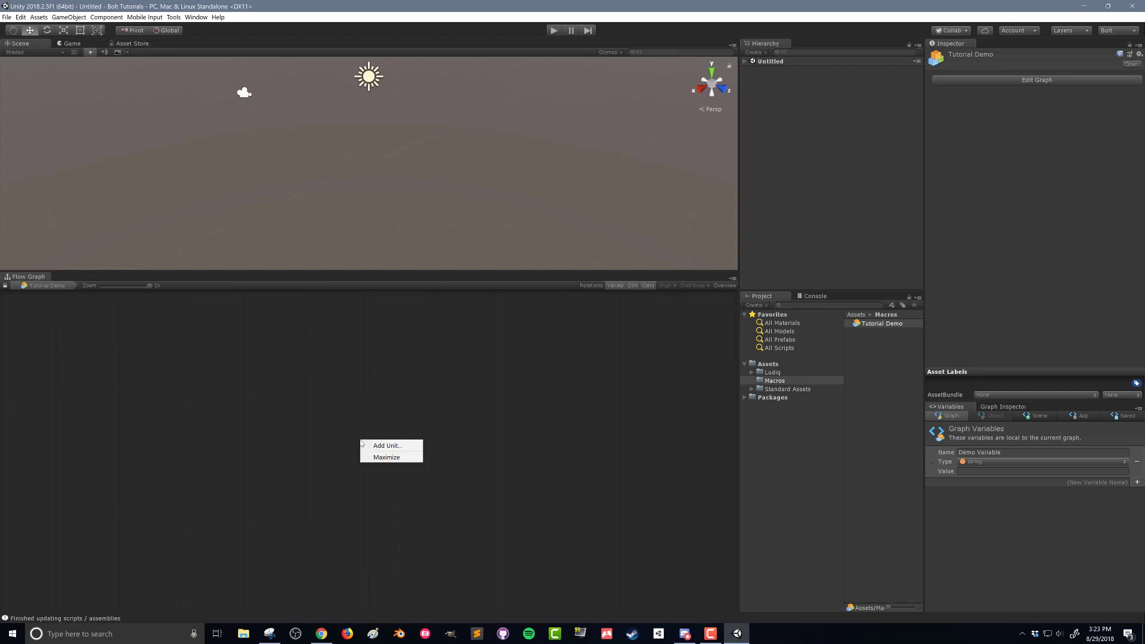
pyautogui.rightClick(407, 392)
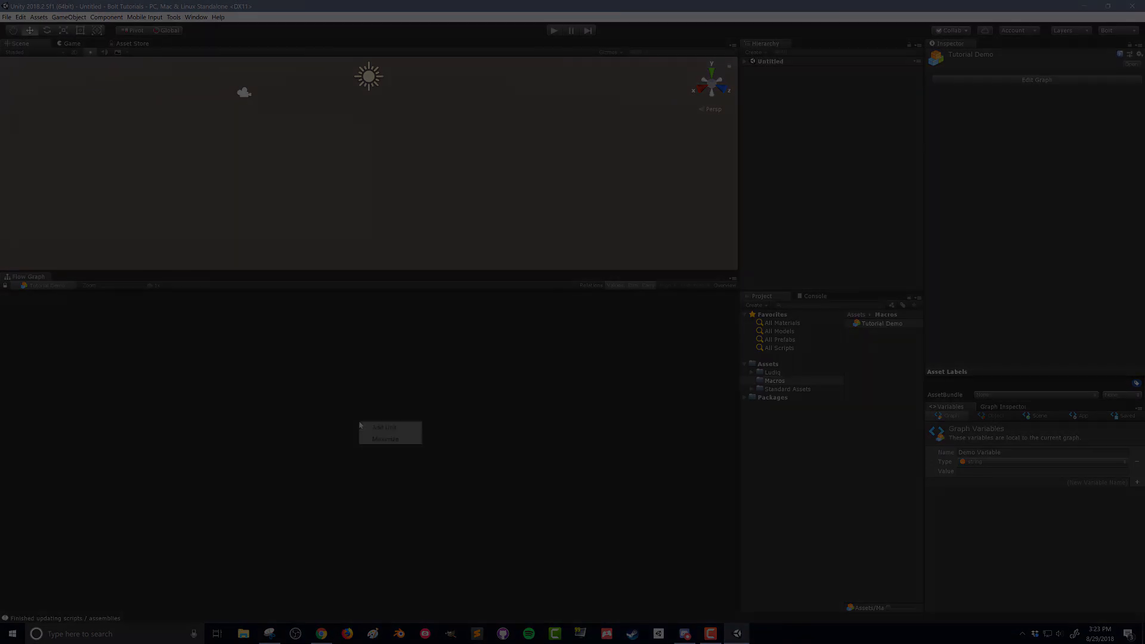